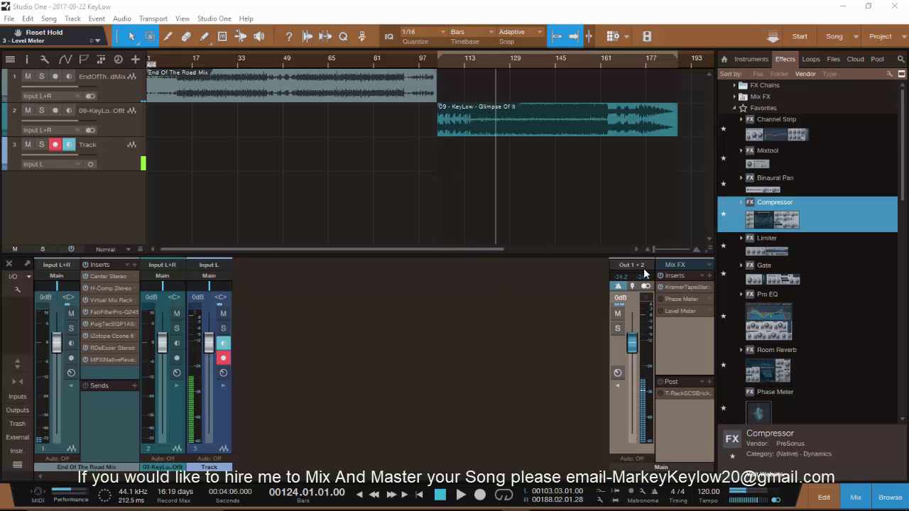
Step: Switch to the End Of The Road Master project and audition End Of The Road Mix from about 2:08, toggling its track and master effects
left_click(903, 38)
left_click(880, 54)
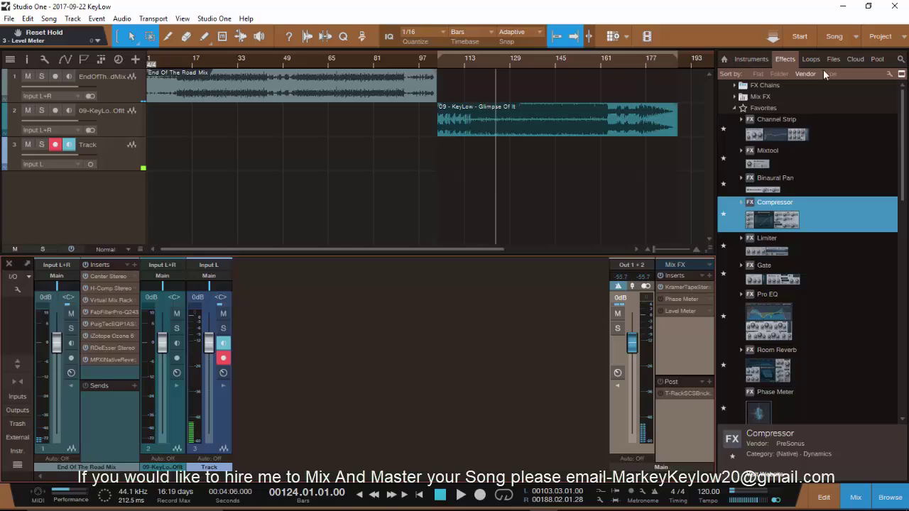
left_click(183, 326)
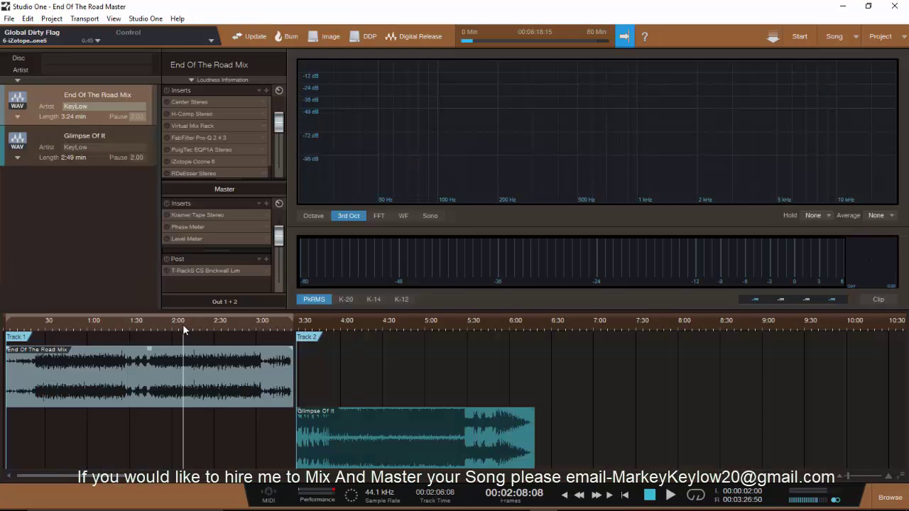
key("space")
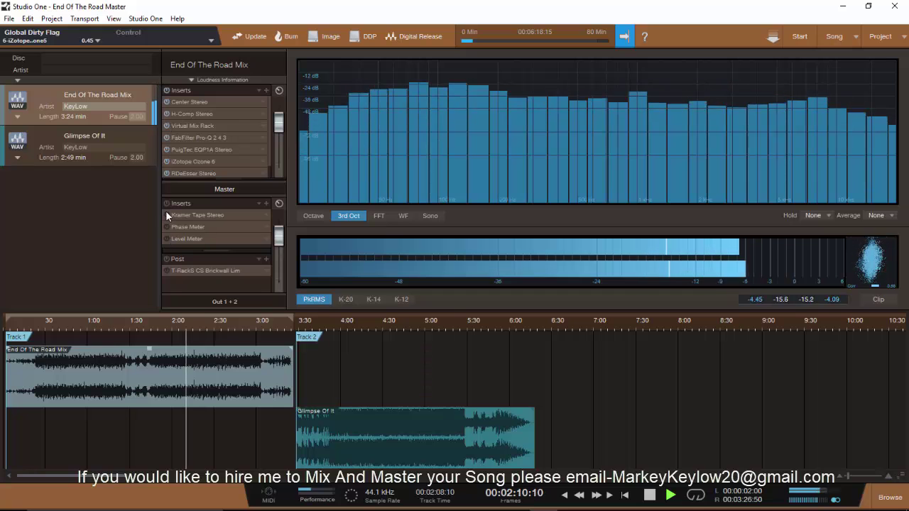
left_click(165, 269)
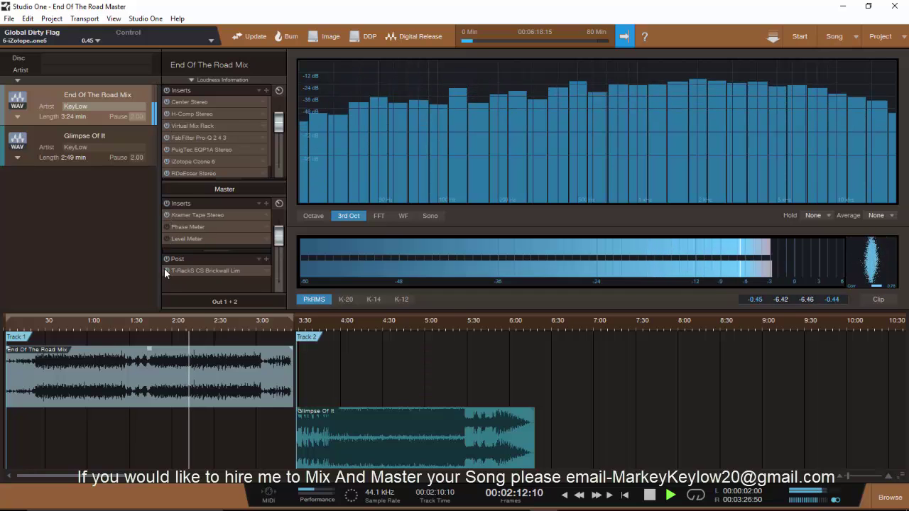
left_click(167, 91)
key("space")
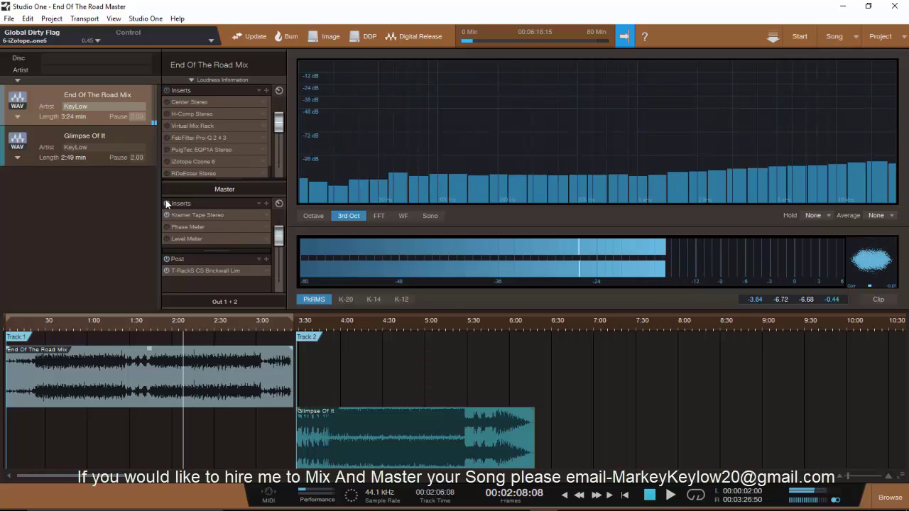
Step: Play Glimpse Of It from about 4:16 and 4:22 against End Of The Road Mix with the effects bypassed
left_click(362, 326)
key("space")
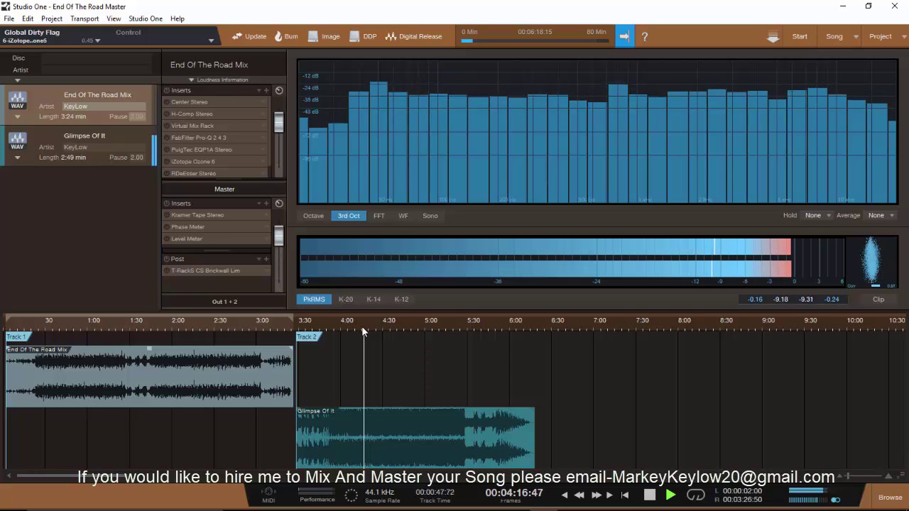
left_click(213, 326)
left_click(371, 326)
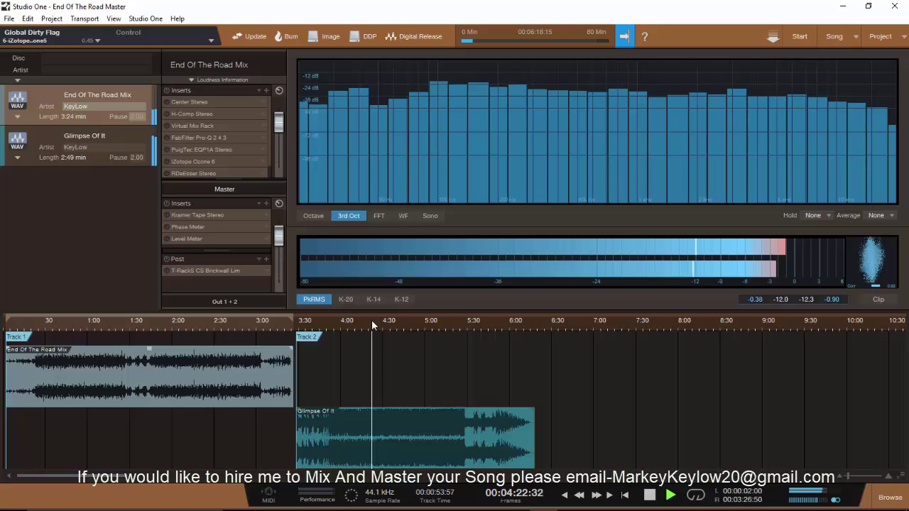
key("space")
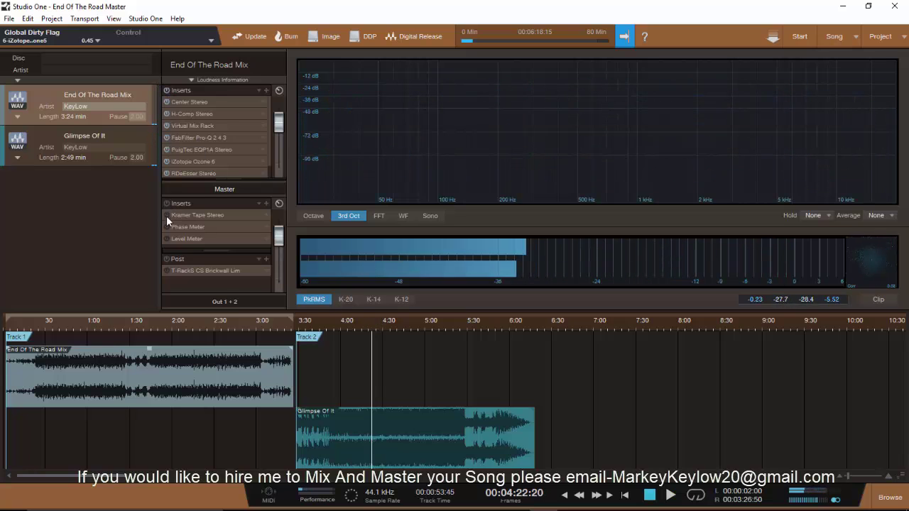
Step: Enable the track and master effects and play End Of The Road Mix from about 1:58
left_click(173, 316)
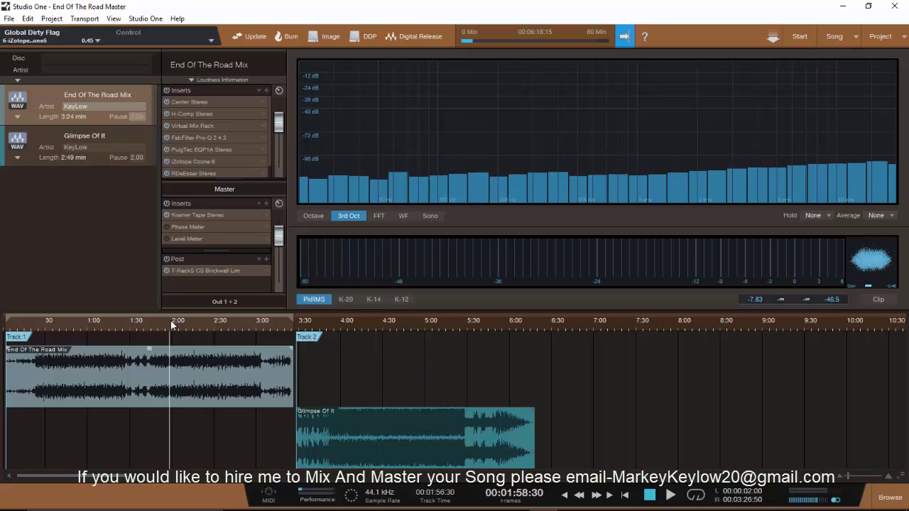
key("space")
key("space")
Step: Return to the 2017-09-22 KeyLow song
left_click(904, 35)
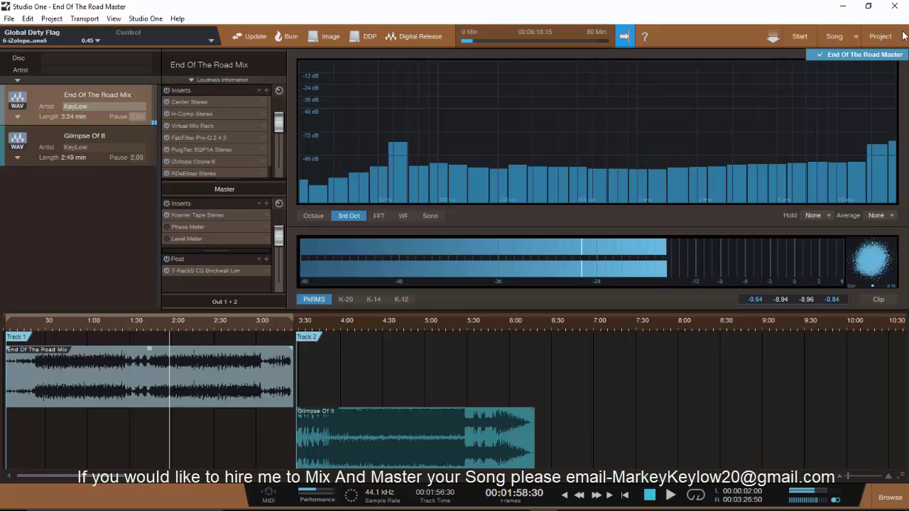
left_click(850, 43)
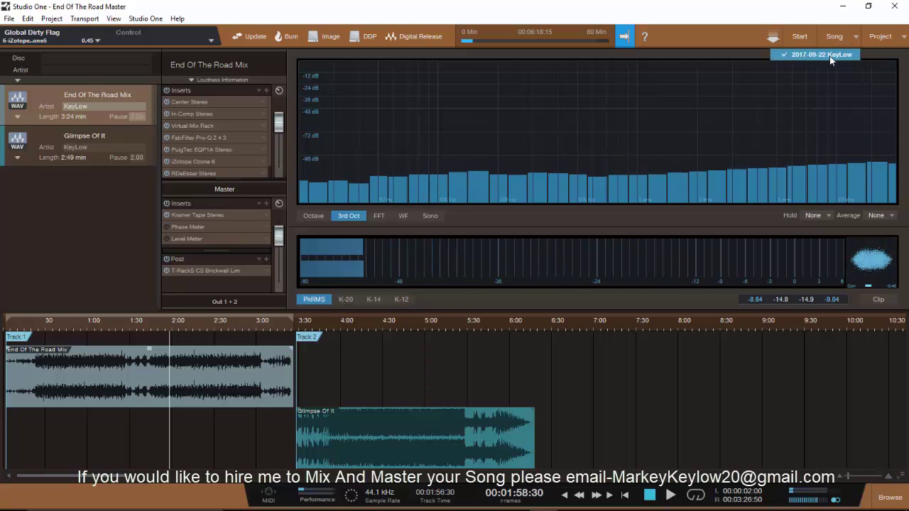
left_click(854, 54)
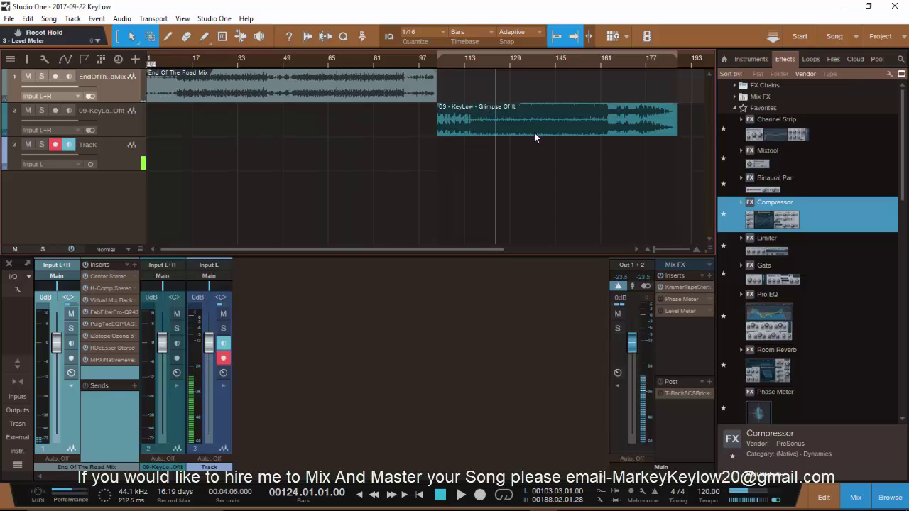
Step: Place the playhead at bar 21 and bypass the insert effects on the End Of The Road Mix channel and the main output
left_click(290, 58)
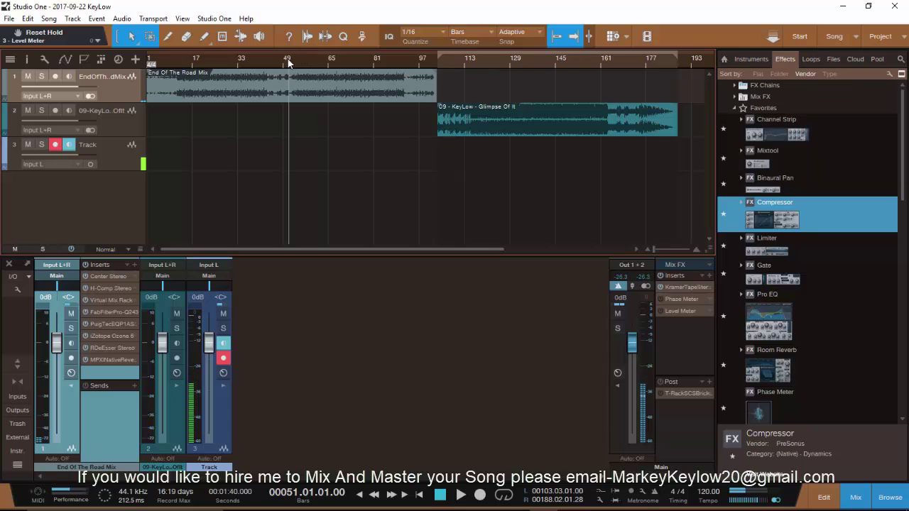
left_click(205, 60)
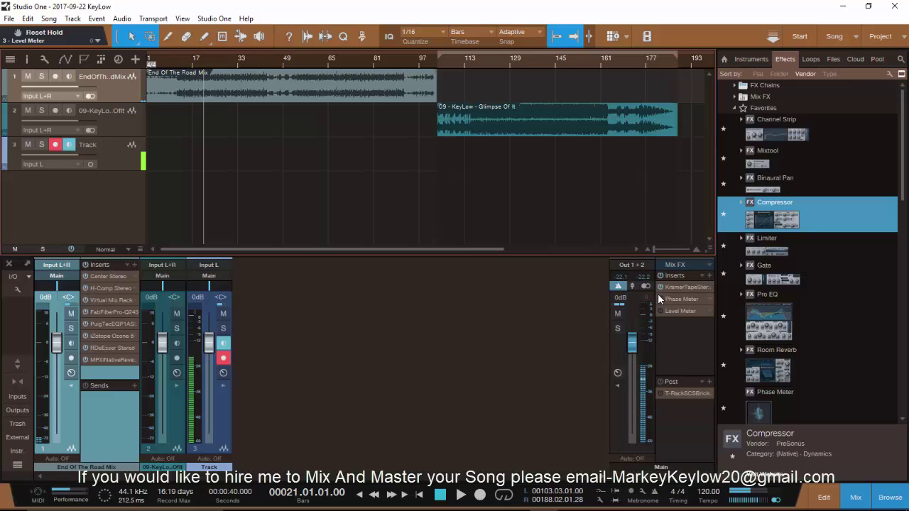
left_click(642, 349)
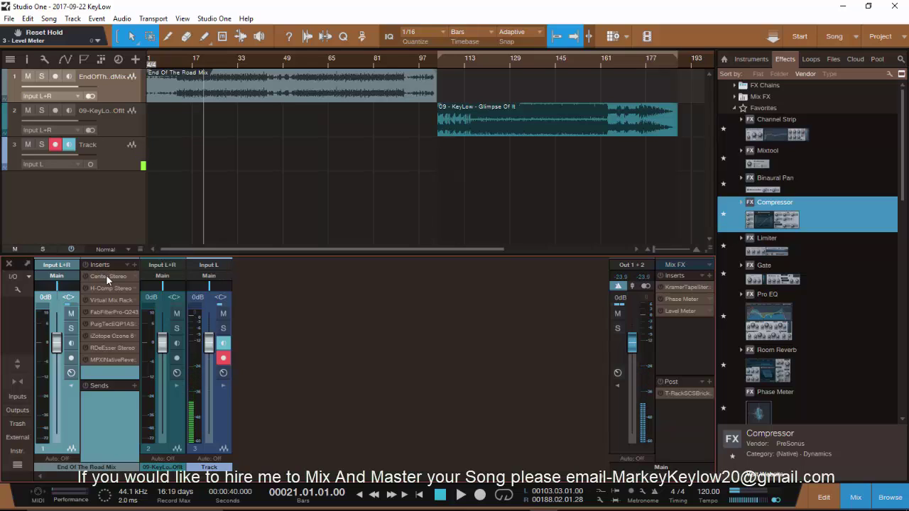
Step: Inspect the Center and H-Comp insert settings on the End Of The Road Mix channel
left_click(106, 274)
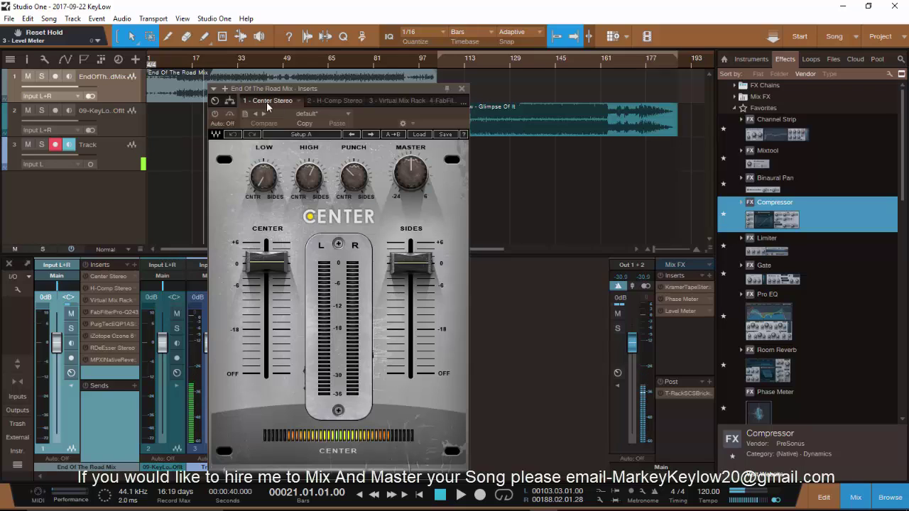
left_click(331, 101)
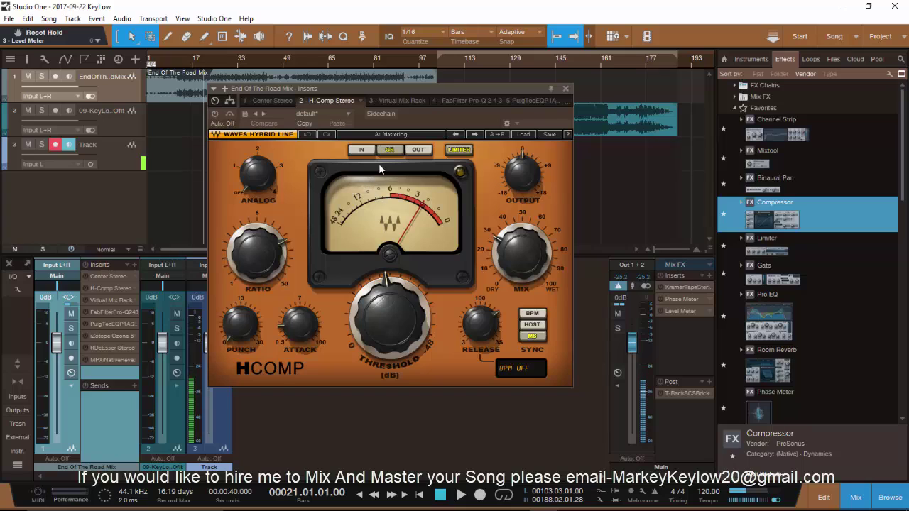
Step: Try H-Comp's Setup B, look through its factory presets, and close the effects window
left_click(400, 137)
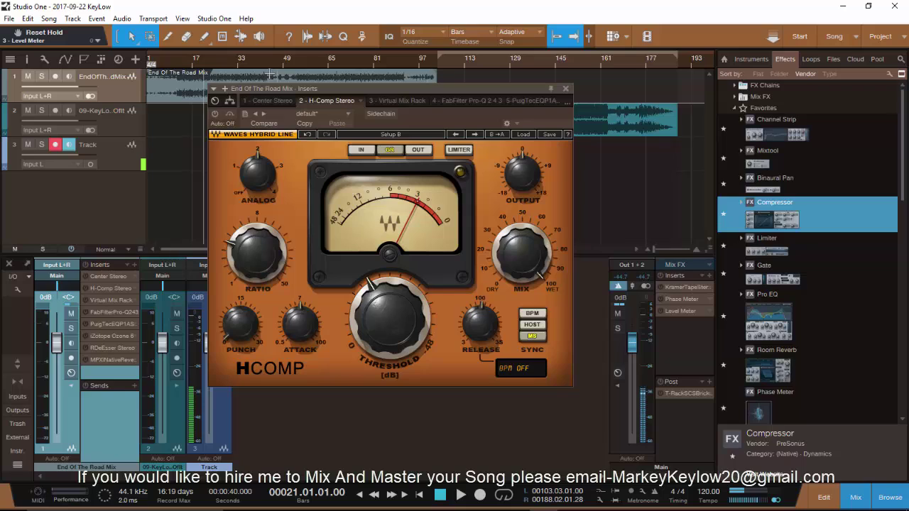
left_click(526, 135)
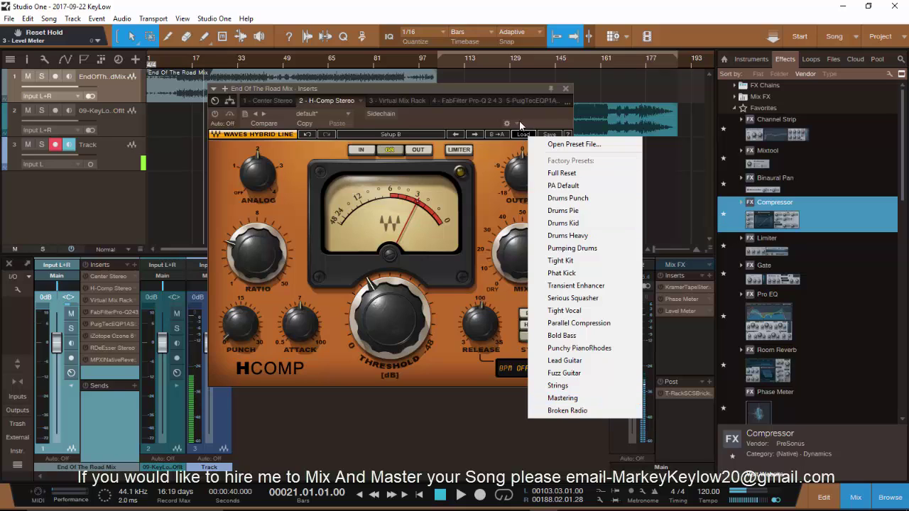
left_click(499, 109)
left_click(565, 90)
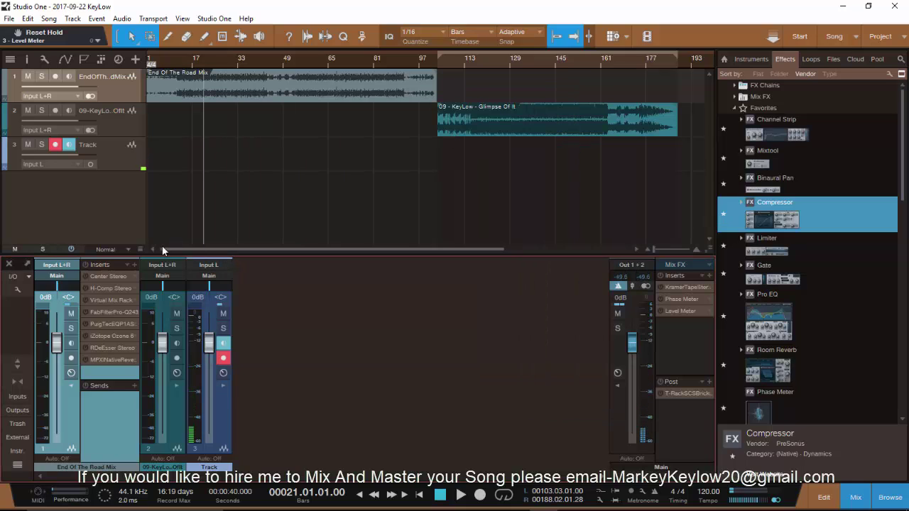
Step: Load the End Of The Road preset into the inserts of the End Of The Road Mix channel
left_click(128, 266)
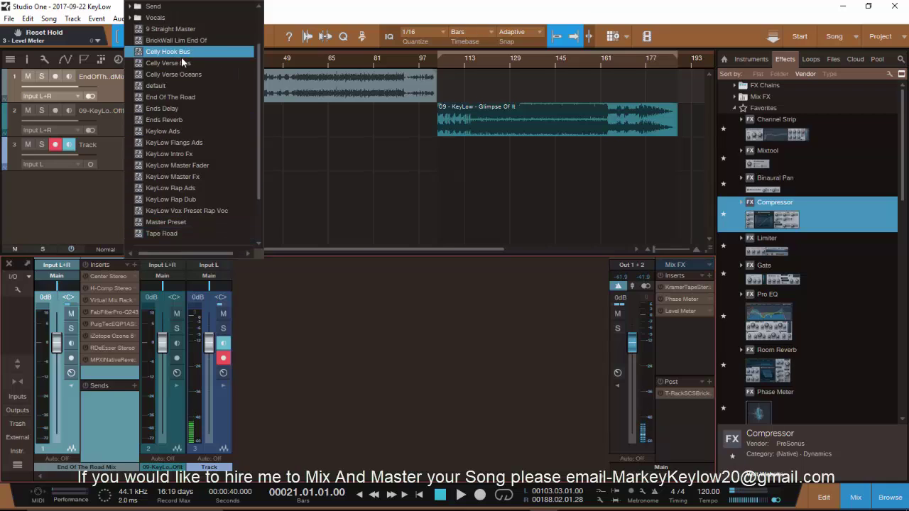
left_click(181, 97)
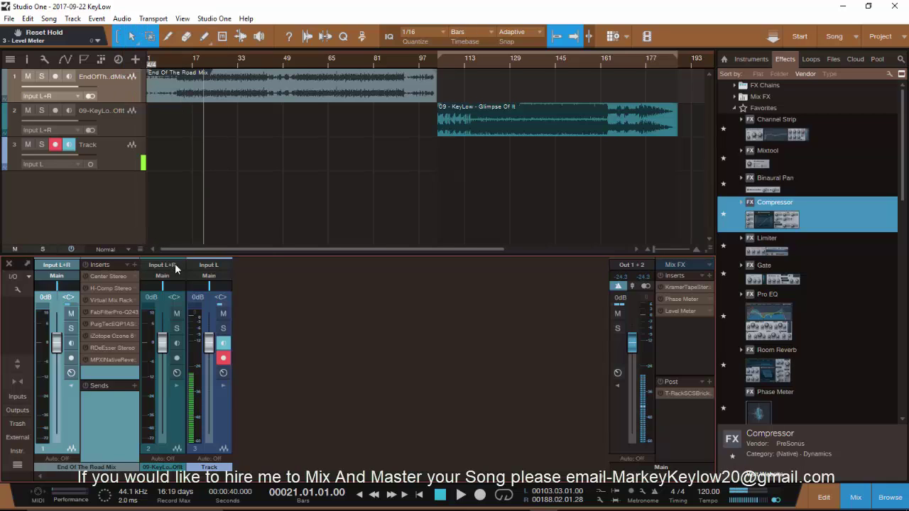
left_click(117, 280)
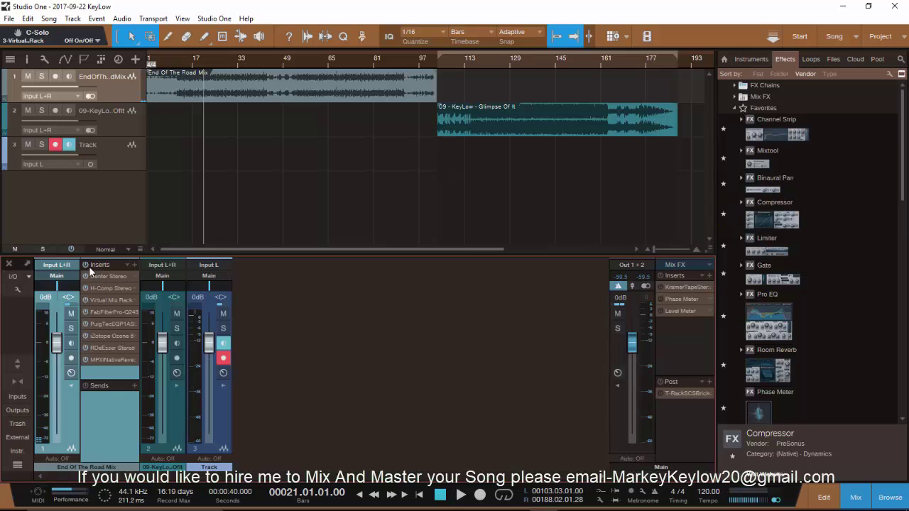
Step: Examine the Threshold, Mix and Ratio settings of H-Comp on the End Of The Road Mix channel
double_click(93, 288)
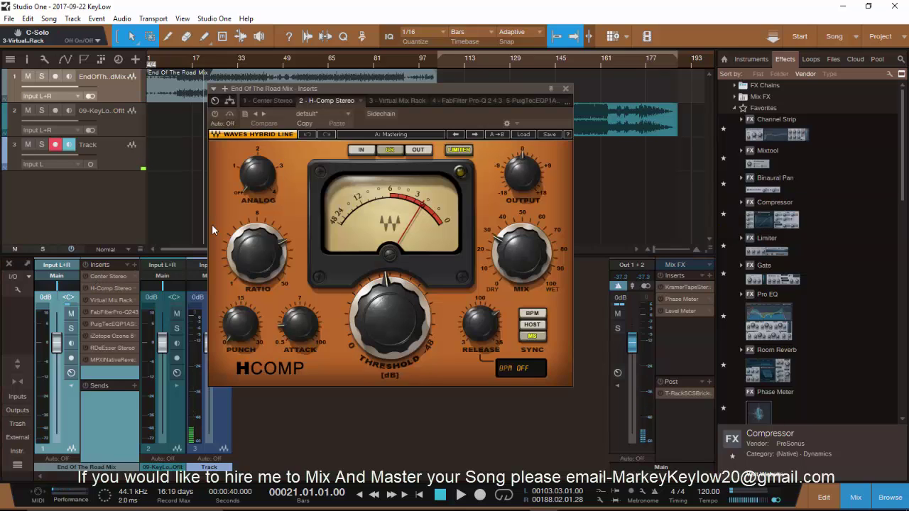
mouse_move(399, 321)
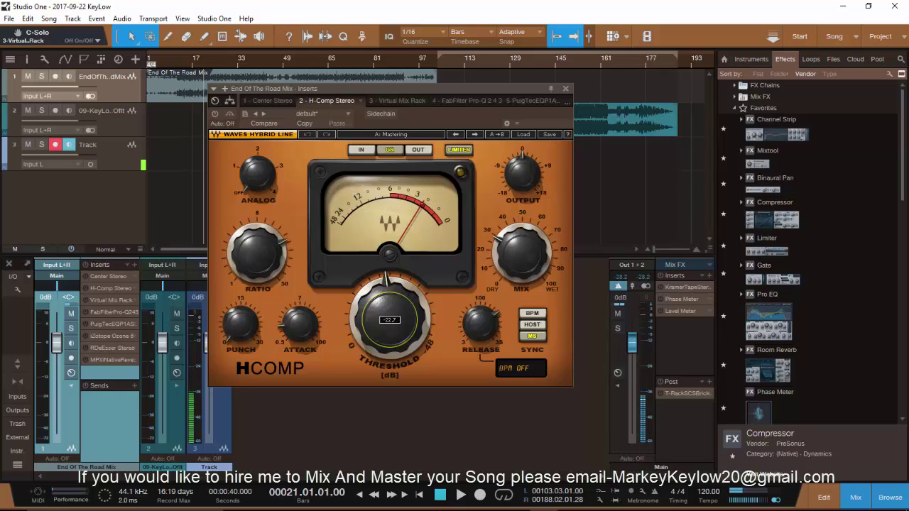
mouse_move(522, 245)
mouse_move(522, 245)
left_mouse_down()
mouse_move(522, 266)
mouse_move(522, 245)
left_mouse_up()
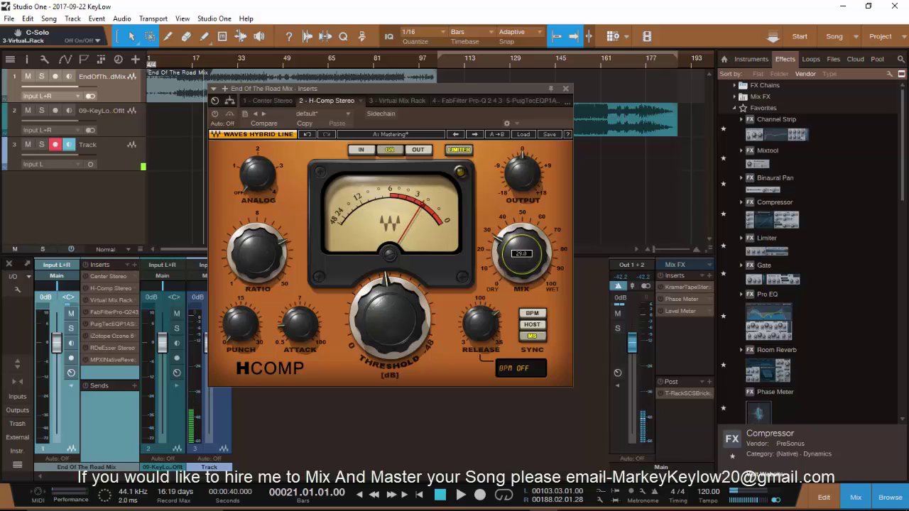
mouse_move(247, 233)
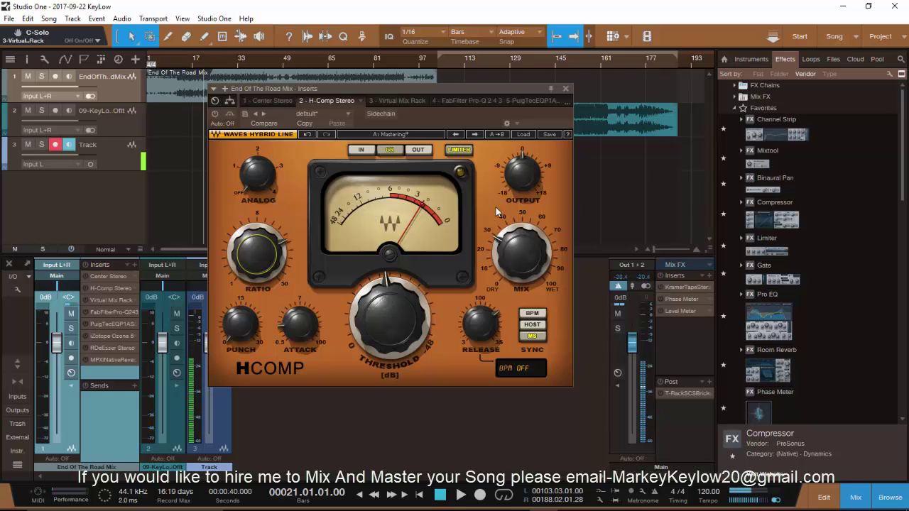
Step: Examine the Shimmer and Thickness settings of the Revival module in Virtual Mix Rack
left_click(409, 100)
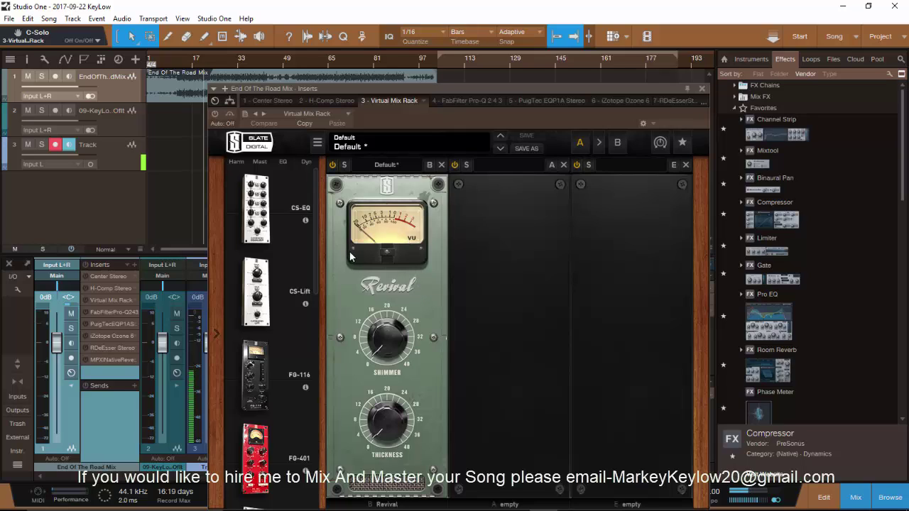
left_click(389, 343)
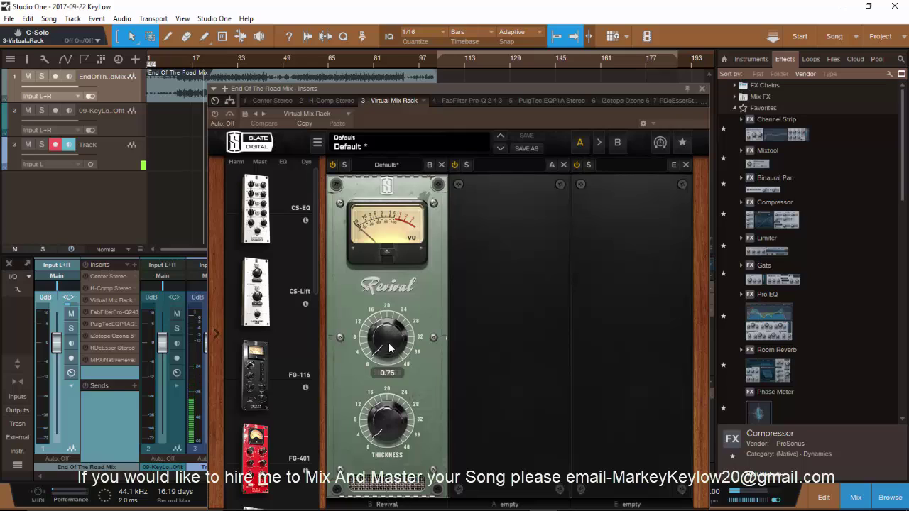
left_click(399, 423)
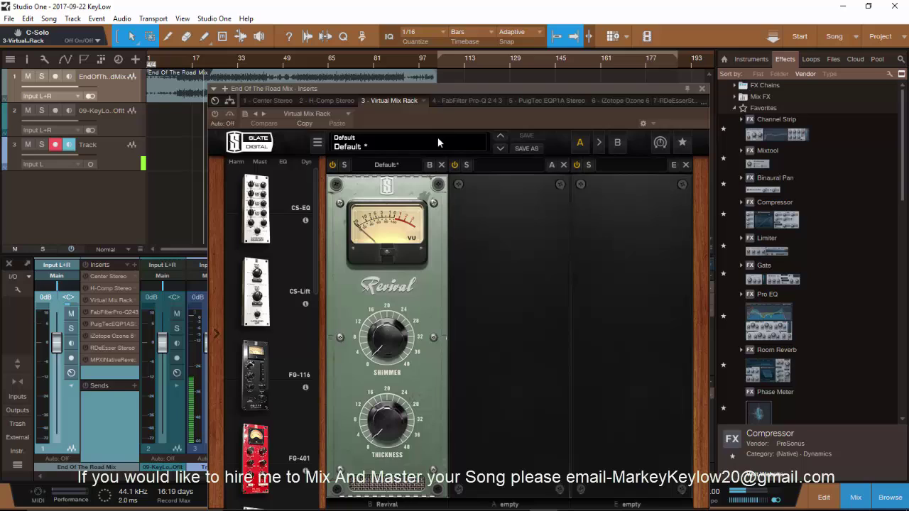
Step: Examine the frequency, gain and Q of the EQ bands in the FabFilter Pro-Q 2 insert
left_click(474, 103)
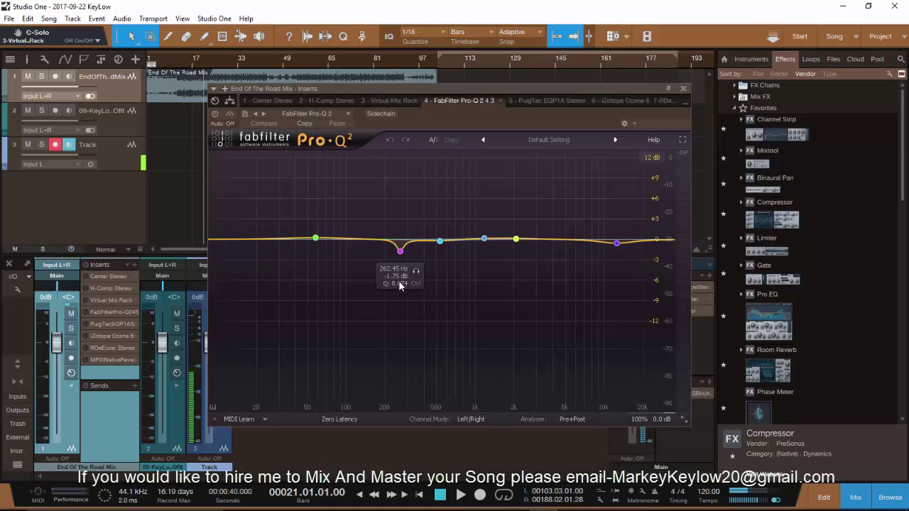
mouse_move(329, 277)
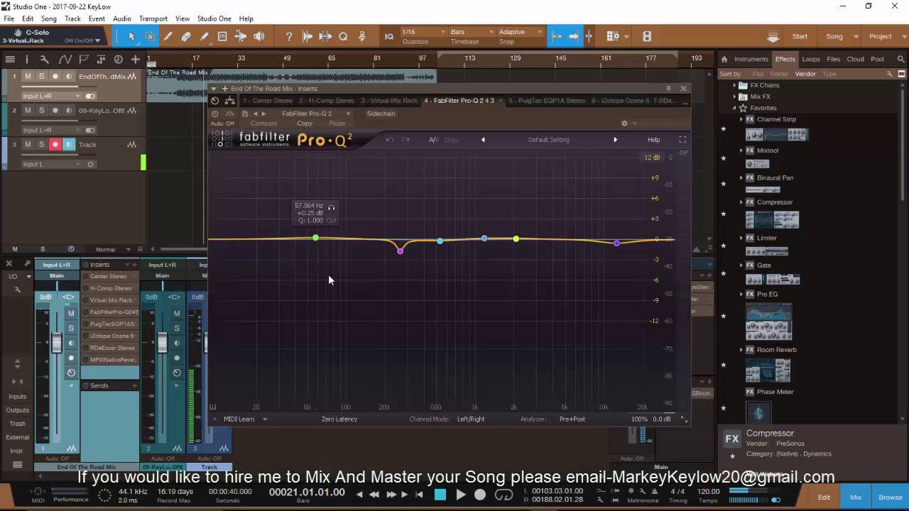
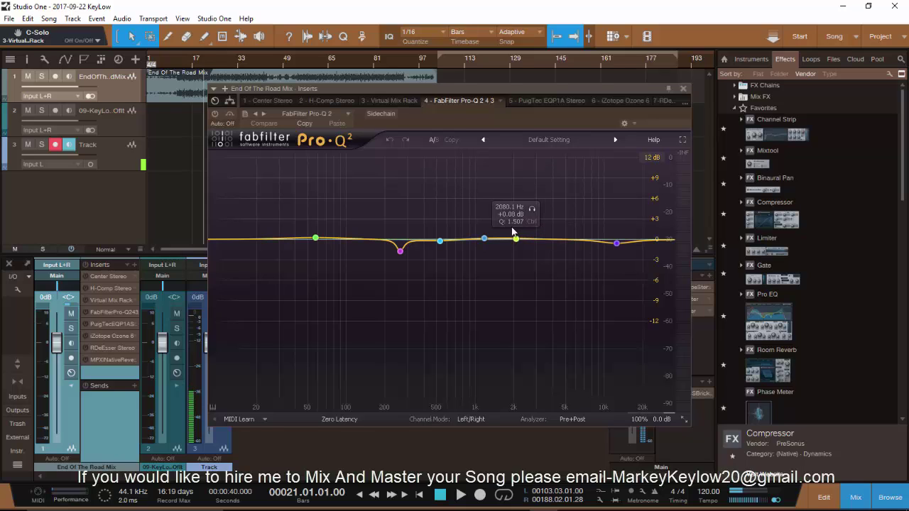
Step: Examine the Boost knobs and low-frequency selector of the PuigTec EQP1A insert
left_click(562, 100)
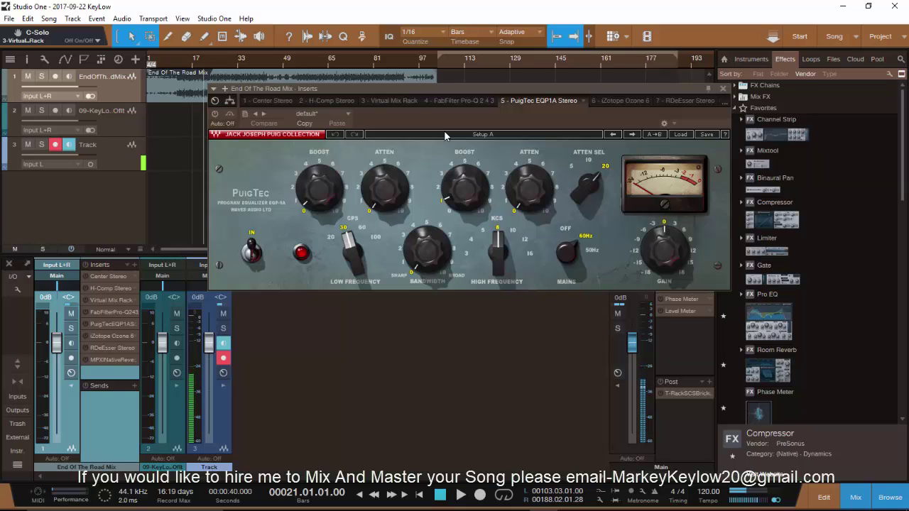
mouse_move(321, 185)
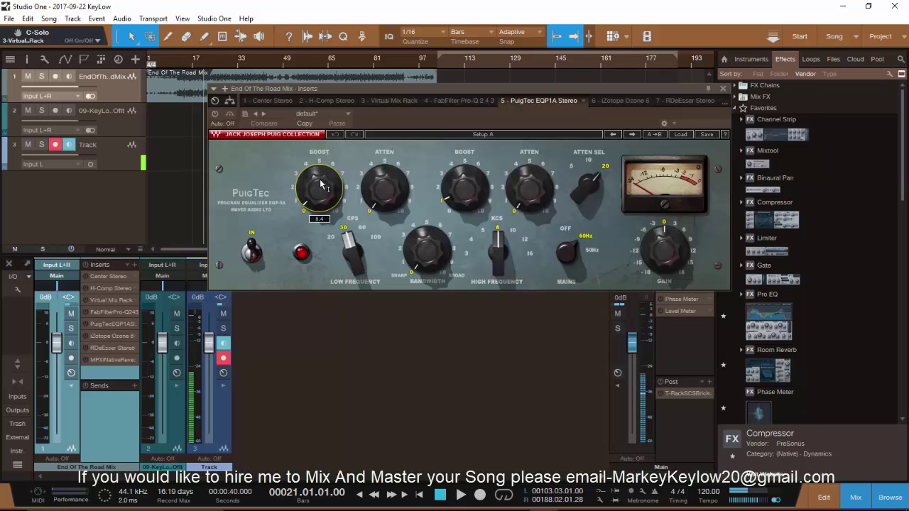
mouse_move(463, 192)
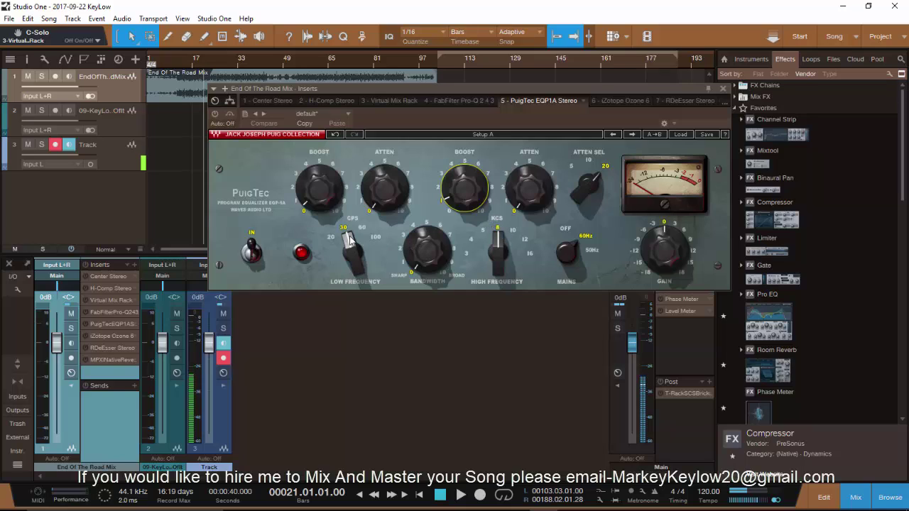
mouse_move(350, 242)
Step: View the Equalizer, Dynamics, Exciter, Imager and Maximizer modules of the iZotope Ozone 6 insert in turn
left_click(606, 101)
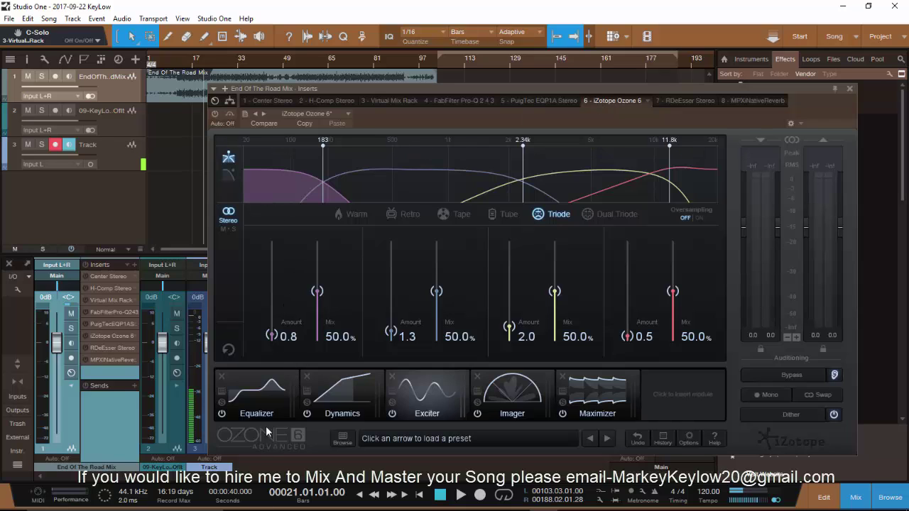
left_click(266, 396)
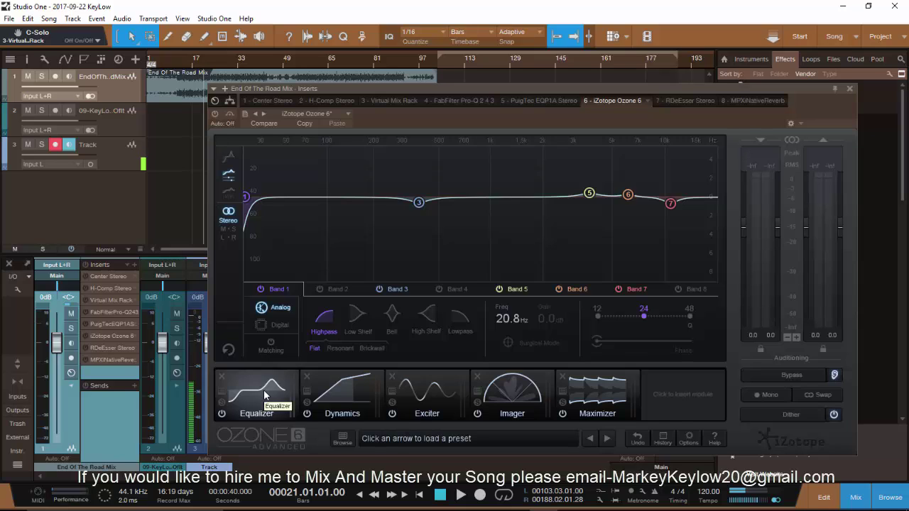
left_click(340, 417)
left_click(436, 399)
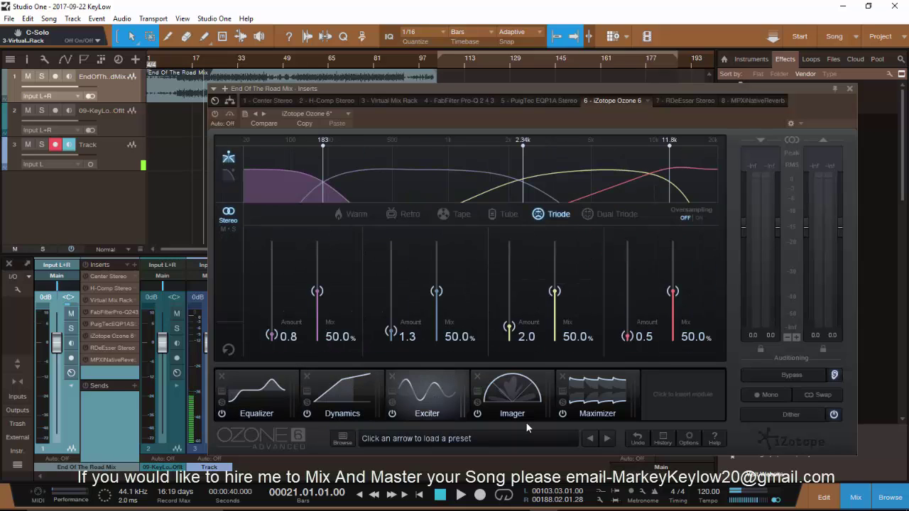
left_click(529, 419)
left_click(612, 403)
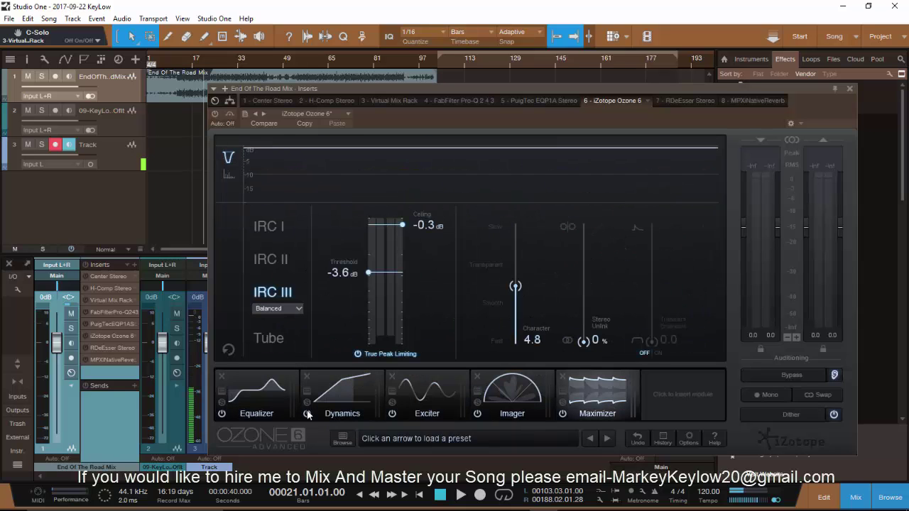
Step: Examine Ozone 6's Dynamics thresholds, Exciter amounts and Equalizer curve, ending on the Maximizer's limiting settings
left_click(280, 412)
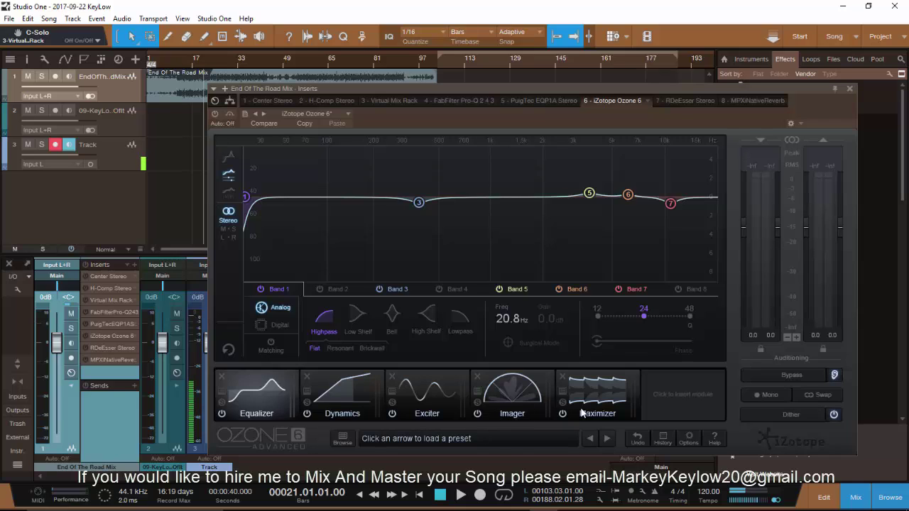
left_click(354, 394)
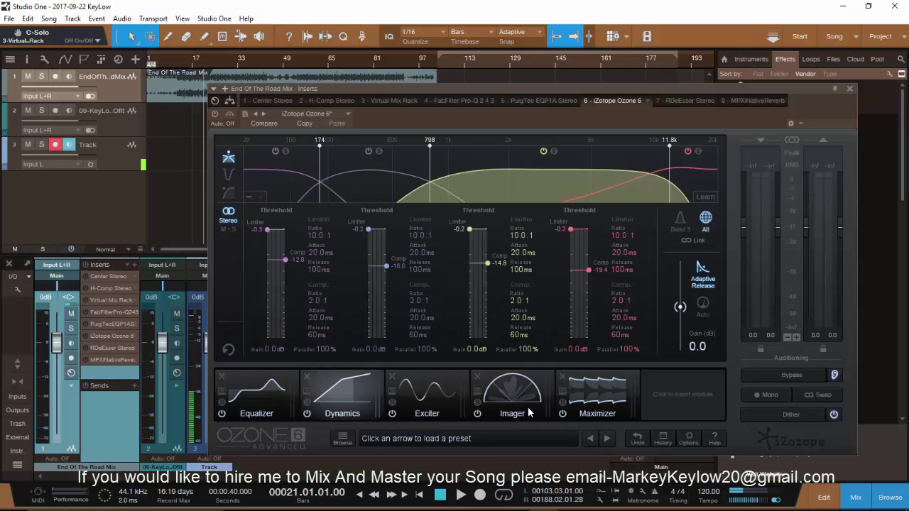
left_click(446, 415)
left_click(354, 414)
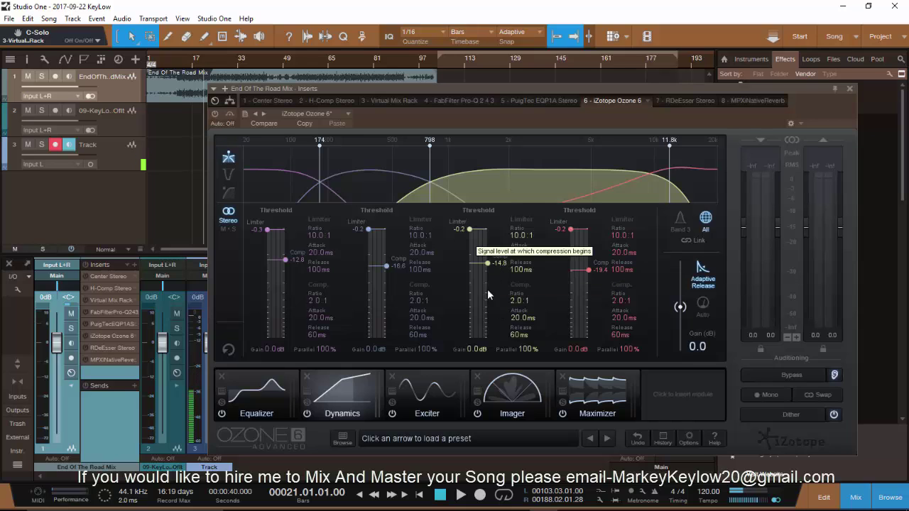
left_click(422, 395)
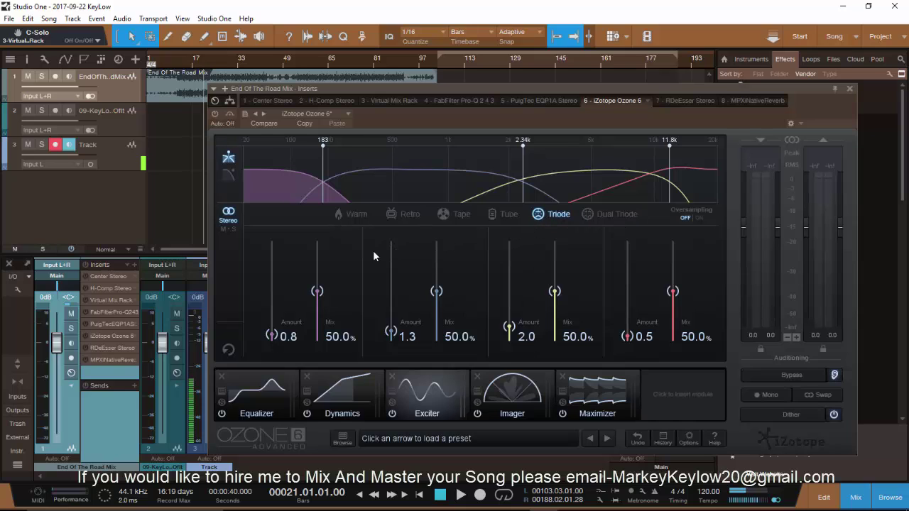
left_click(254, 406)
left_click(584, 410)
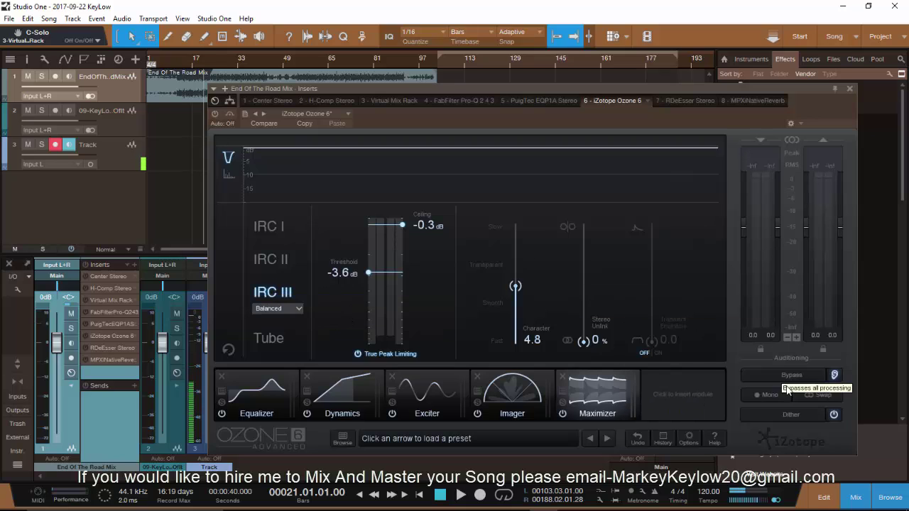
Step: Set the threshold of the RDeEsser insert to -28.2
left_click(690, 101)
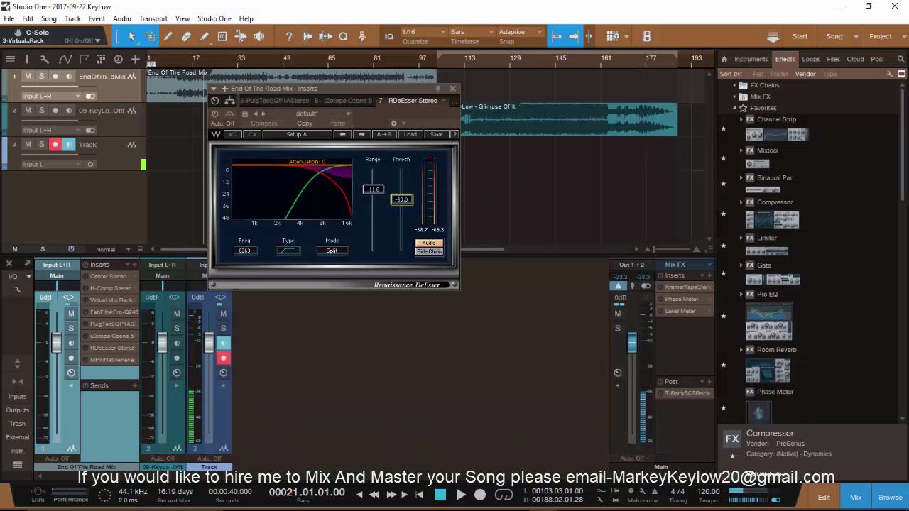
left_click_drag(402, 200, 414, 204)
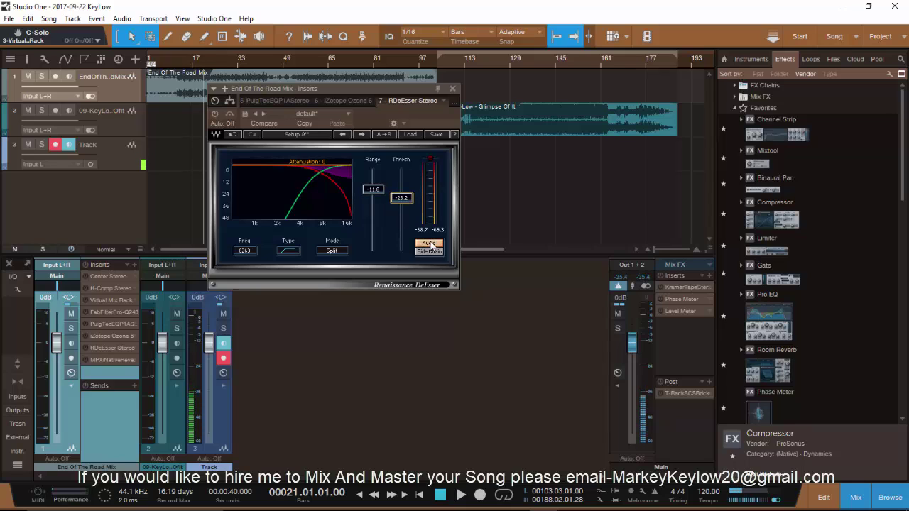
Step: Examine the Small Tight Plate preset and Mix amount of the MPXiNativeReverb insert, and close the inserts window
left_click(449, 102)
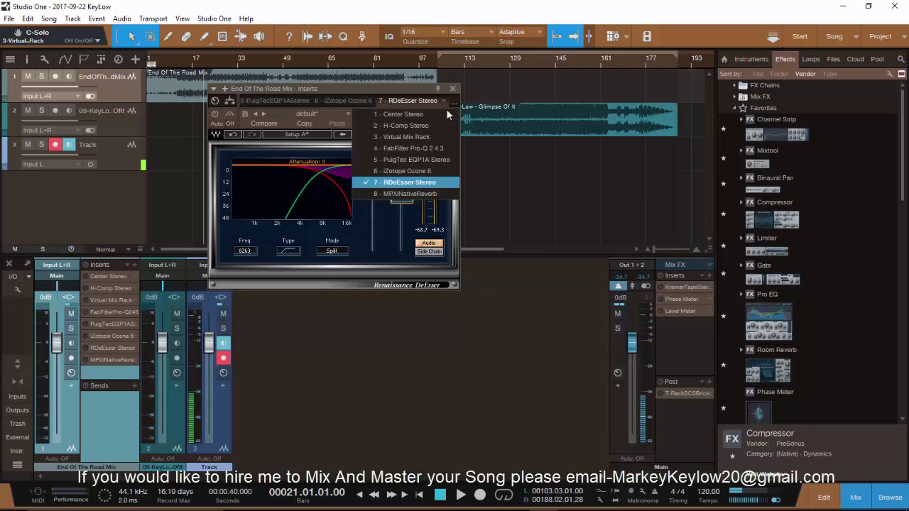
left_click(387, 193)
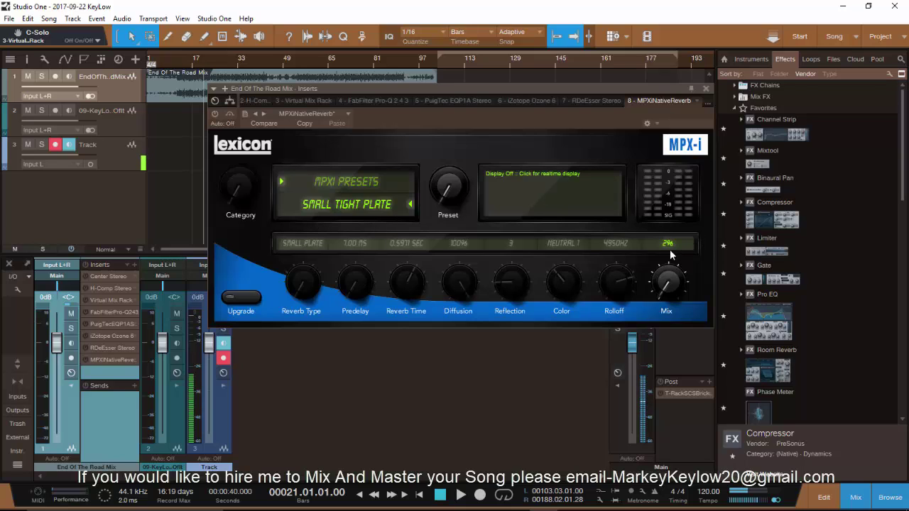
left_click(706, 89)
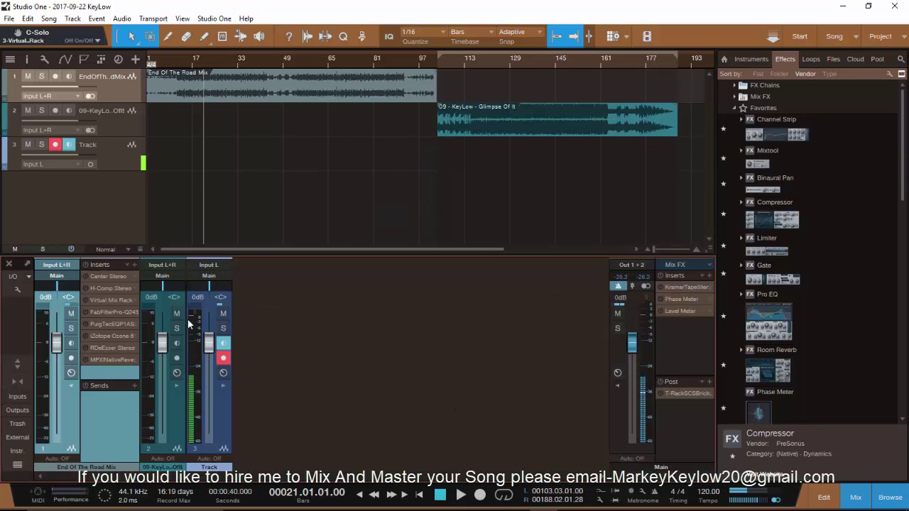
Step: Start playback and activate the Center Stereo insert on End Of The Road Mix, toggling its bypass to compare
left_click(109, 276)
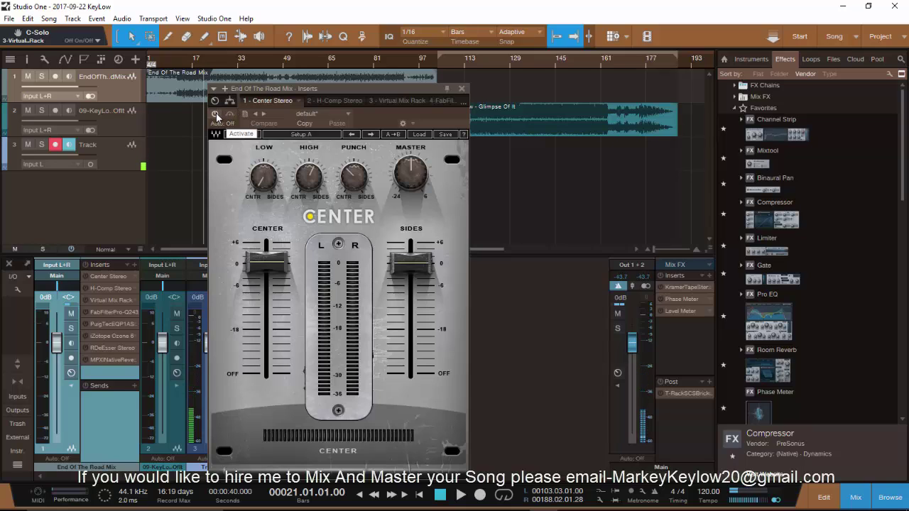
key("space")
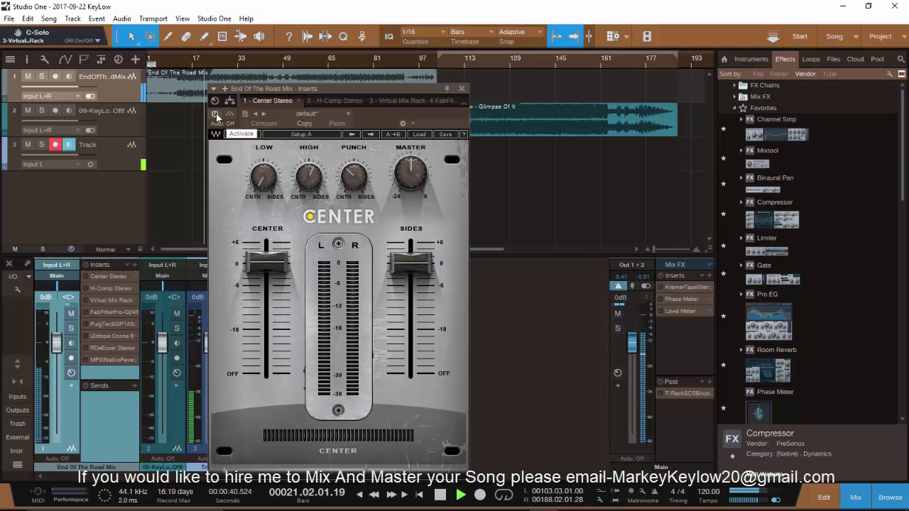
left_click(216, 115)
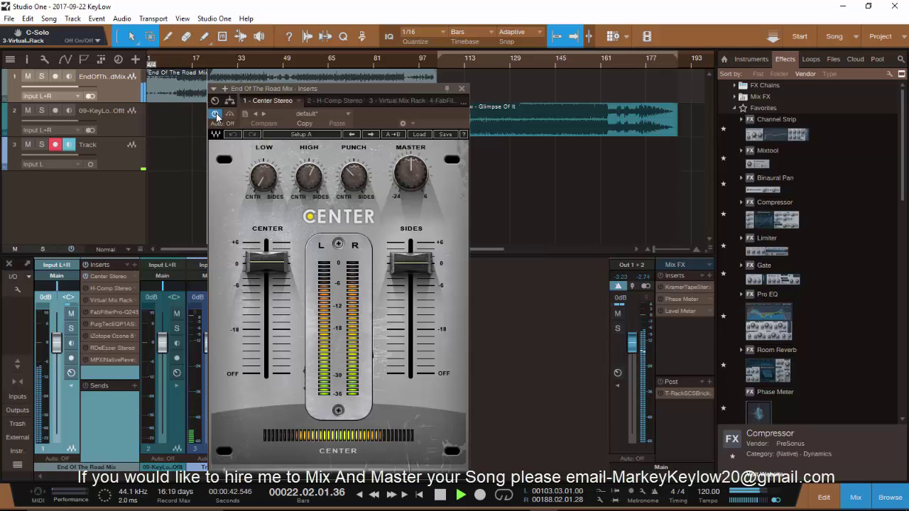
left_click(217, 115)
left_click(216, 116)
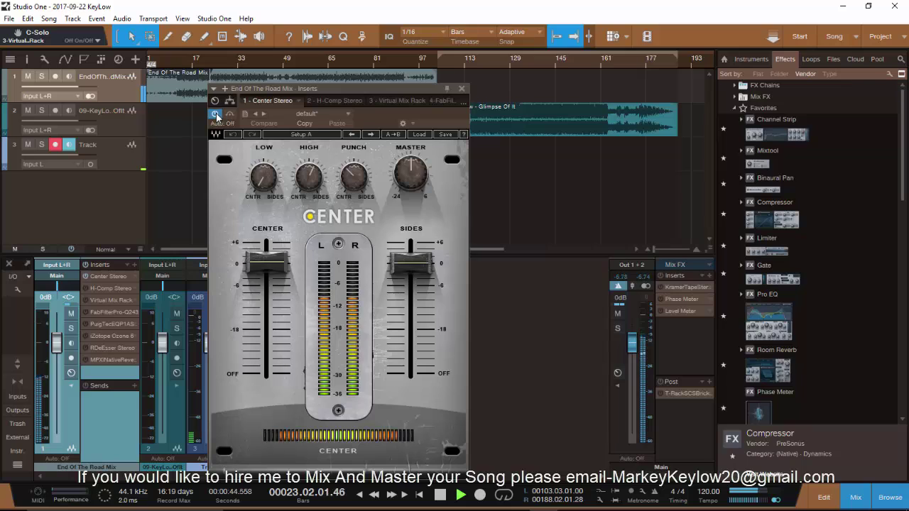
Step: Activate the H-Comp Stereo insert during playback, switching it off and on again to compare
left_click(338, 100)
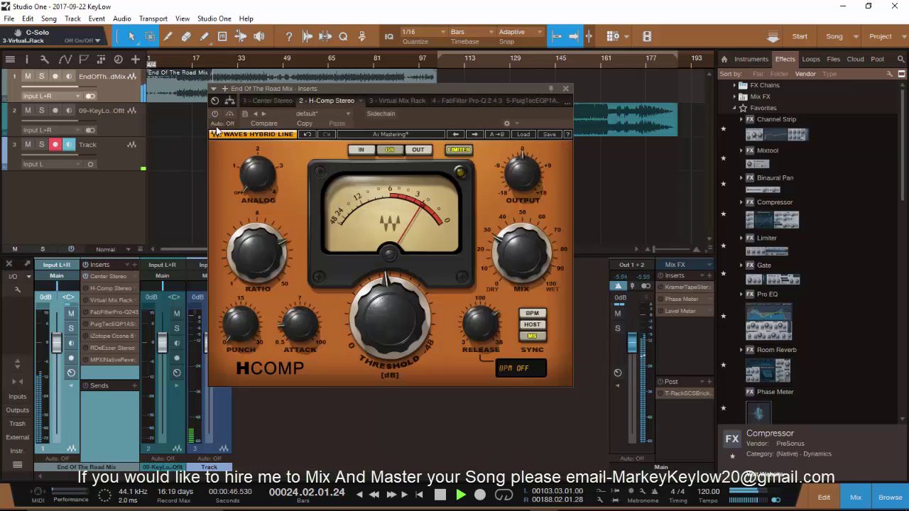
left_click(217, 115)
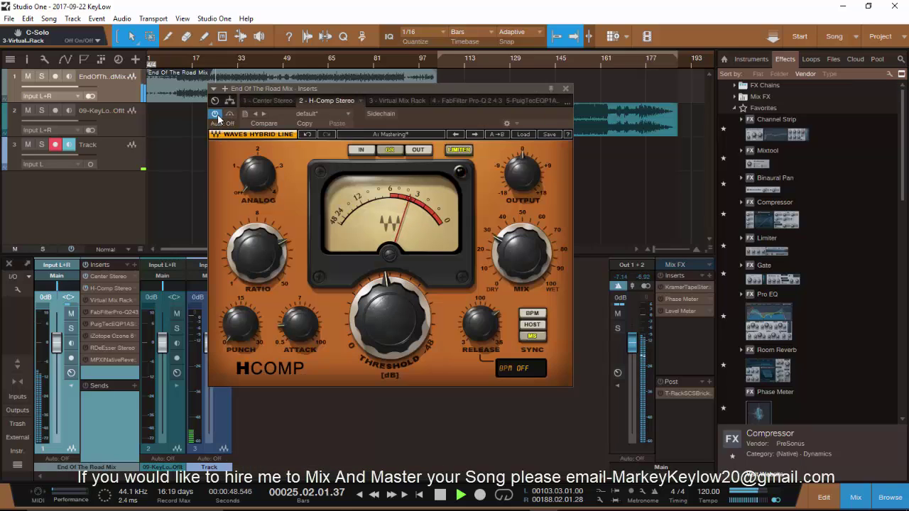
left_click(216, 116)
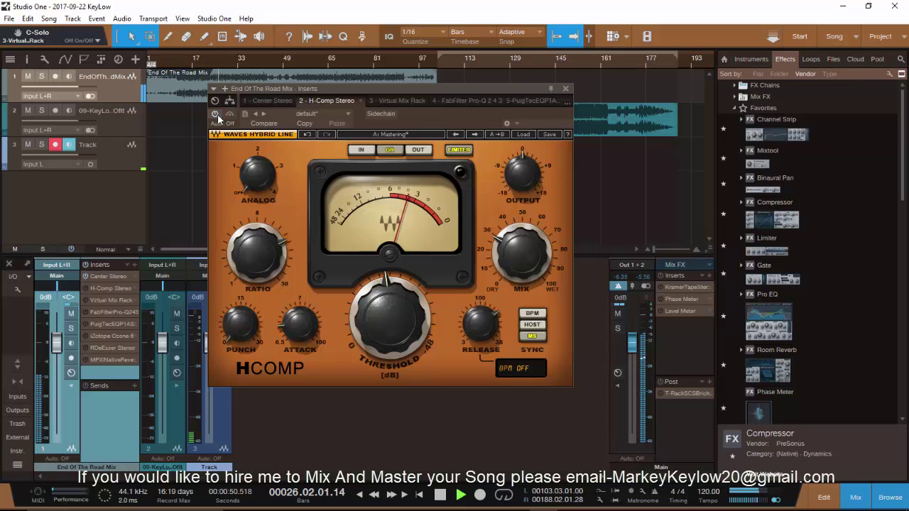
left_click(217, 116)
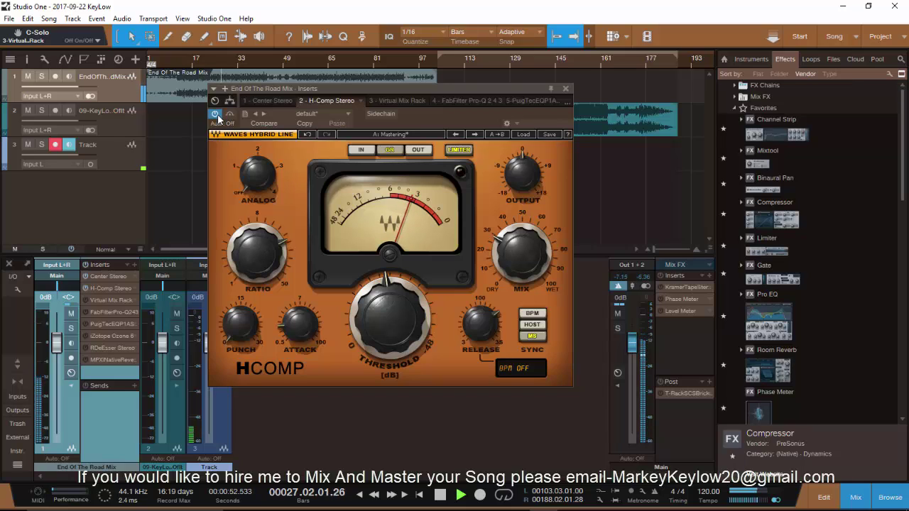
Step: Activate the Virtual Mix Rack and FabFilter Pro-Q 2 inserts while the mix plays
left_click(396, 101)
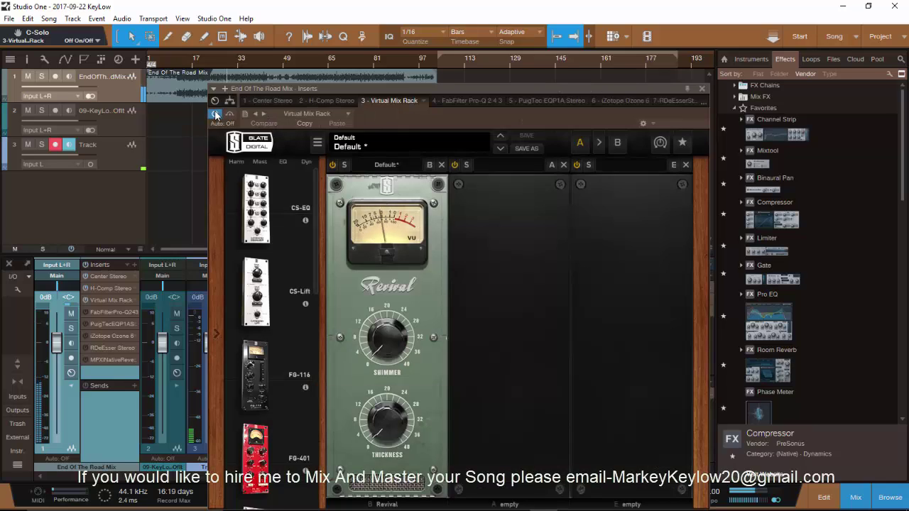
left_click(214, 112)
left_click(477, 100)
left_click(215, 113)
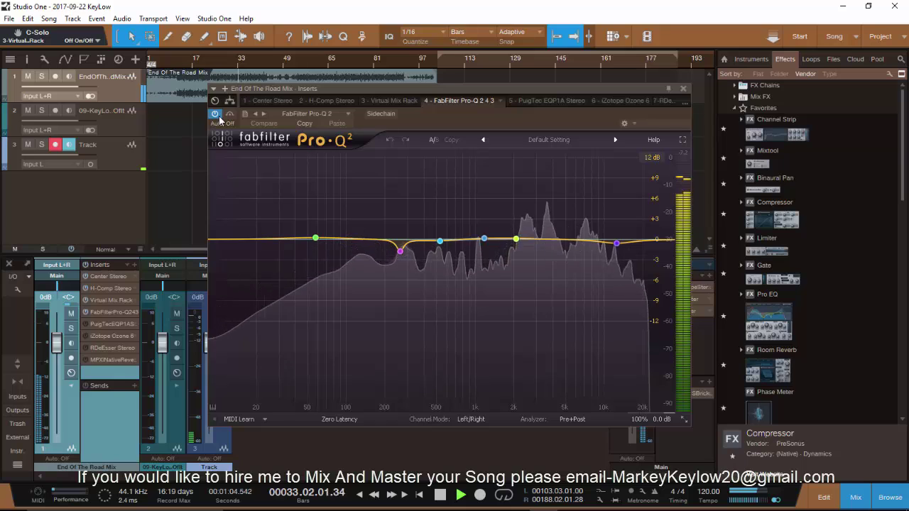
Step: Activate the PuigTec EQP1A and iZotope Ozone 6 inserts while the mix plays
left_click(539, 101)
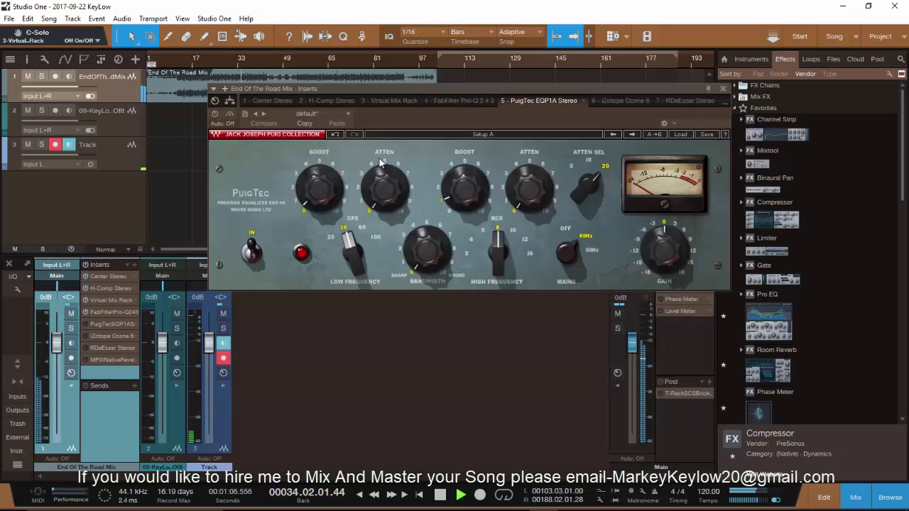
left_click(213, 115)
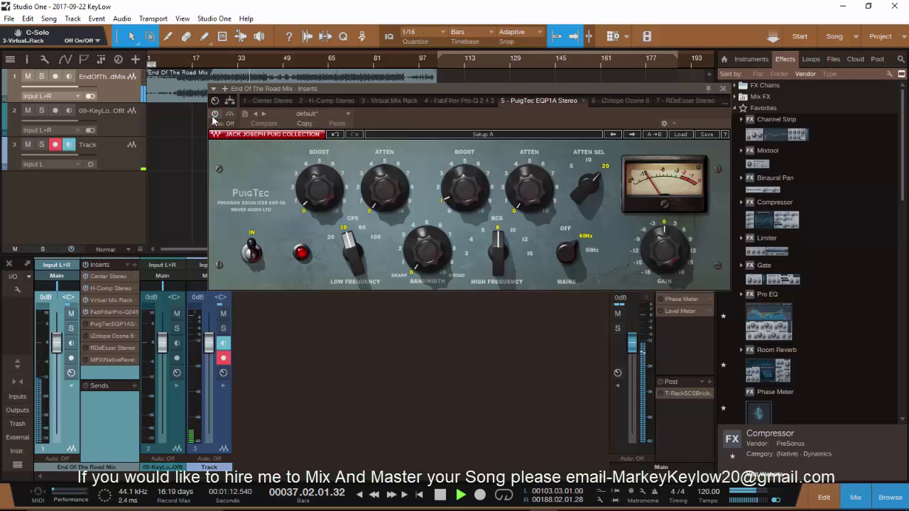
left_click(605, 101)
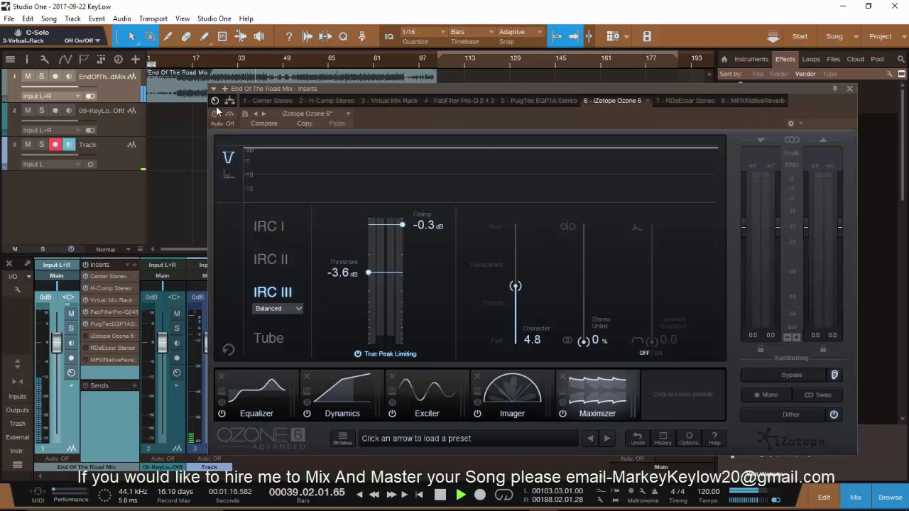
left_click(214, 115)
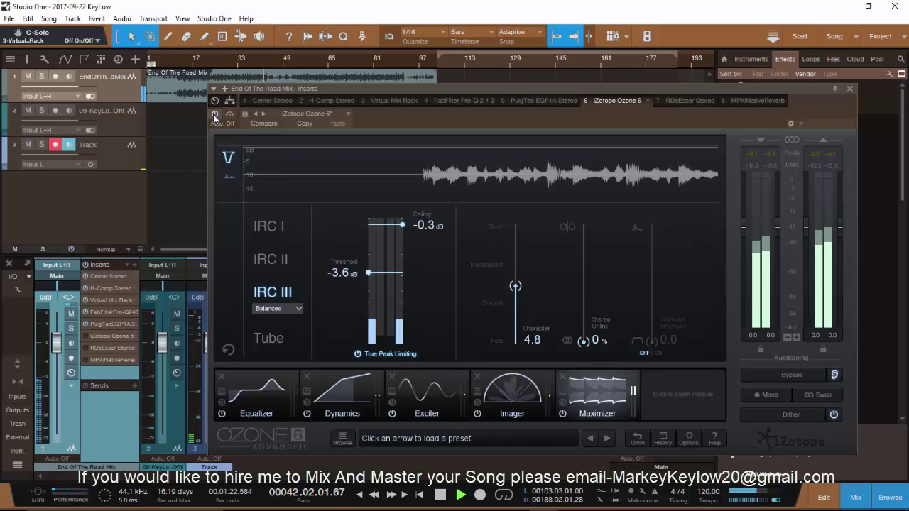
Step: Activate the RDeEsser and MPXiNativeReverb inserts while the mix plays
left_click(680, 101)
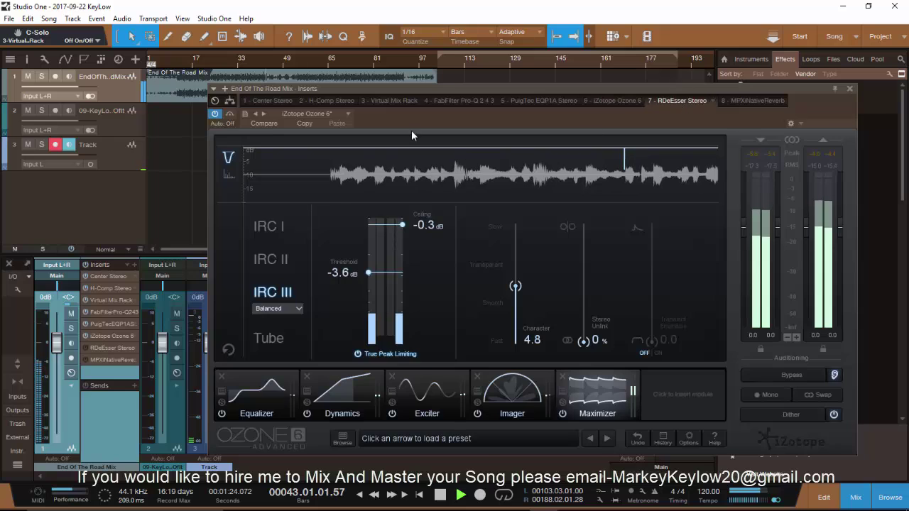
left_click(216, 114)
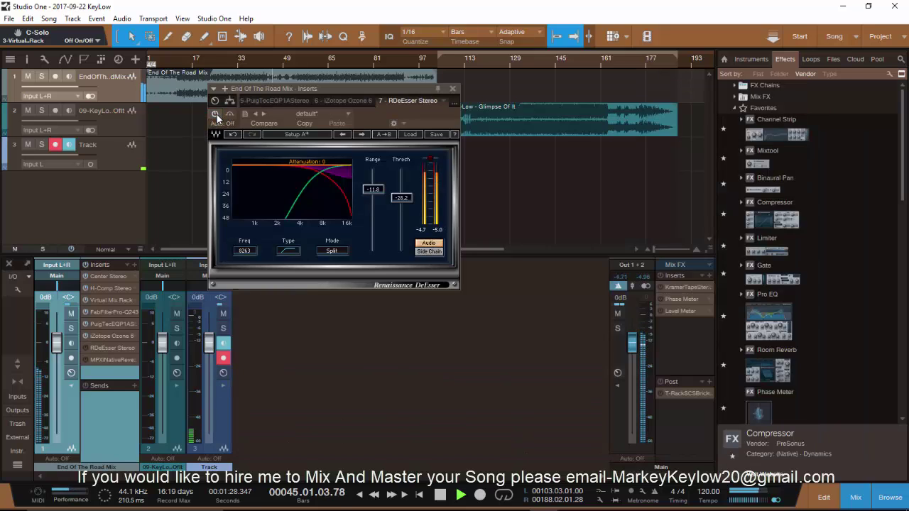
left_click(445, 101)
left_click(392, 190)
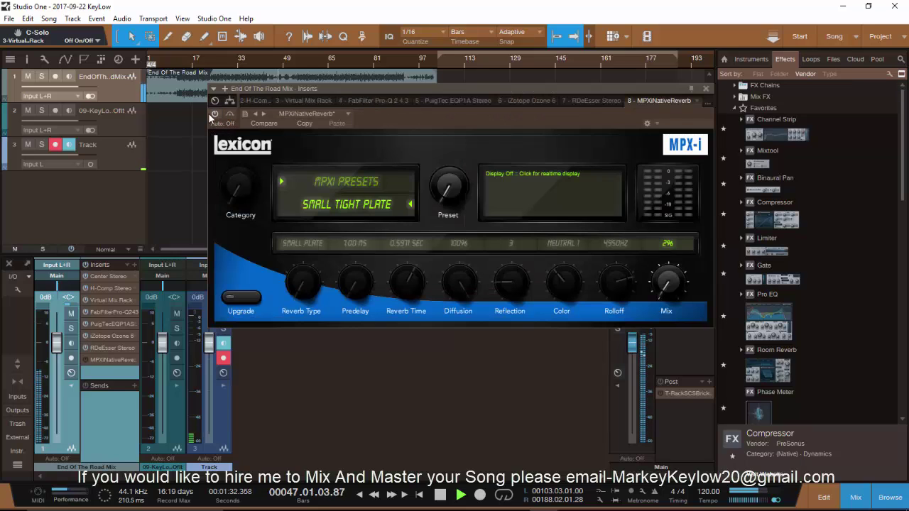
left_click(216, 115)
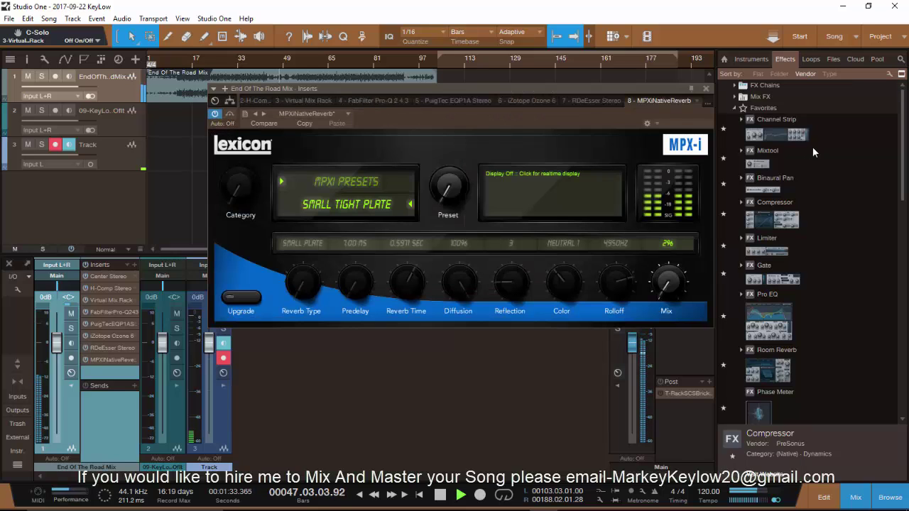
Step: Compare the playing mix with the MPXiNativeReverb insert switched off and on, and stop playback
left_click(706, 89)
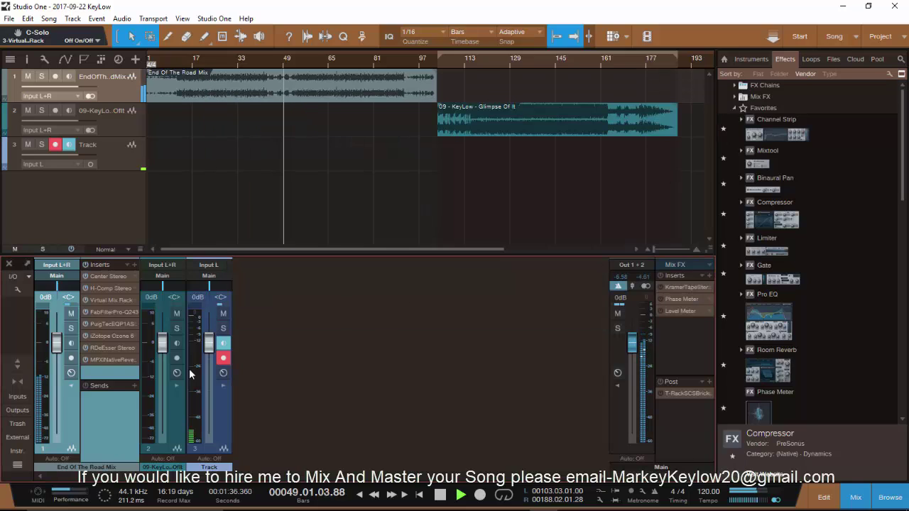
left_click(94, 361)
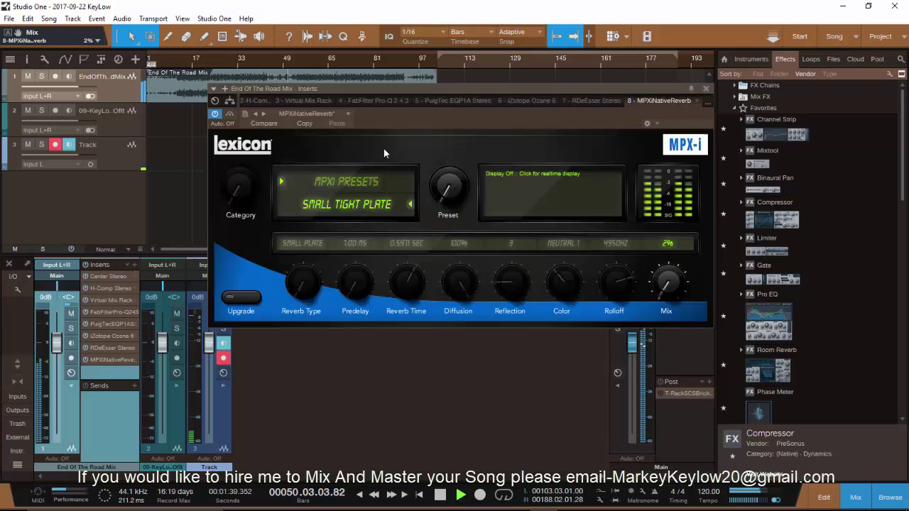
left_click(212, 116)
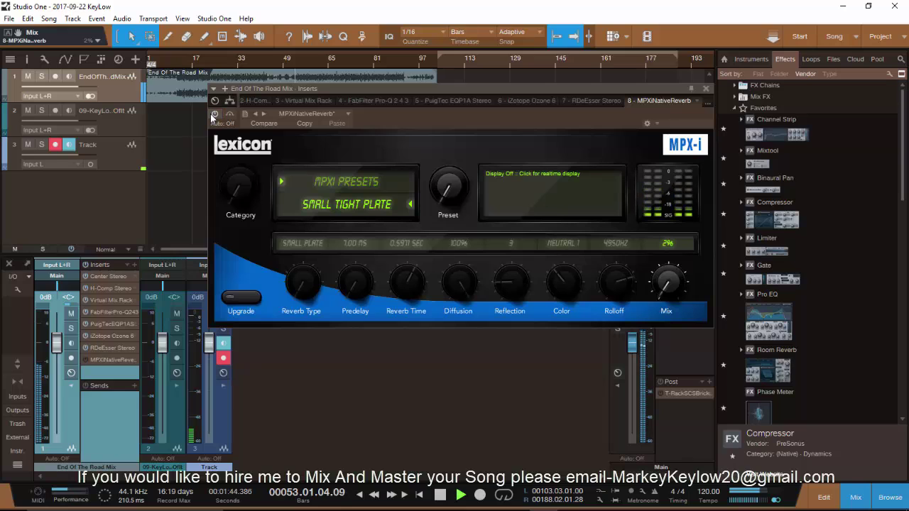
left_click(705, 88)
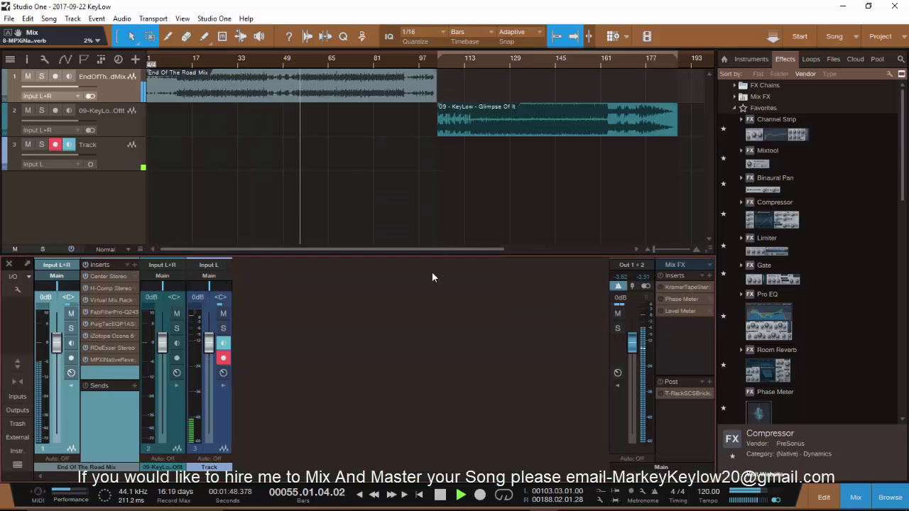
key("space")
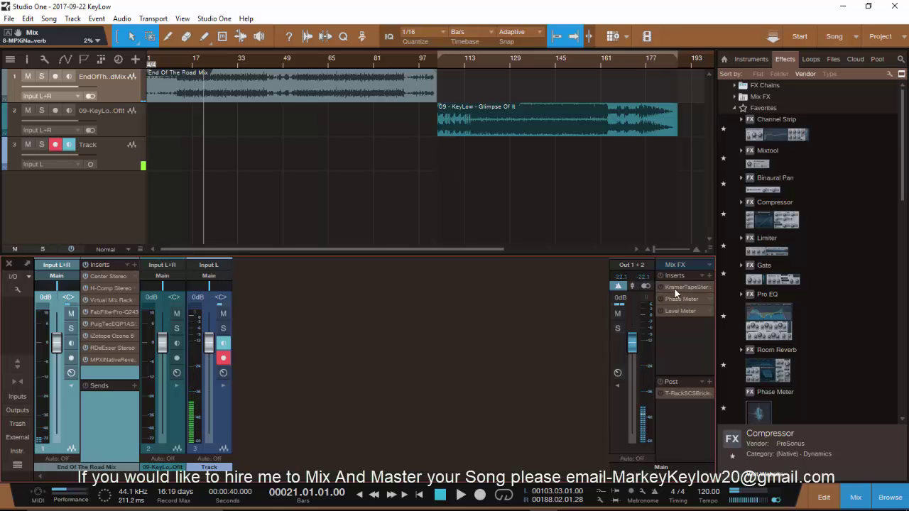
Step: Activate the Kramer Tape Stereo insert on the Main output and look through its Mastering presets, keeping Mastering Clean and Open
left_click(674, 287)
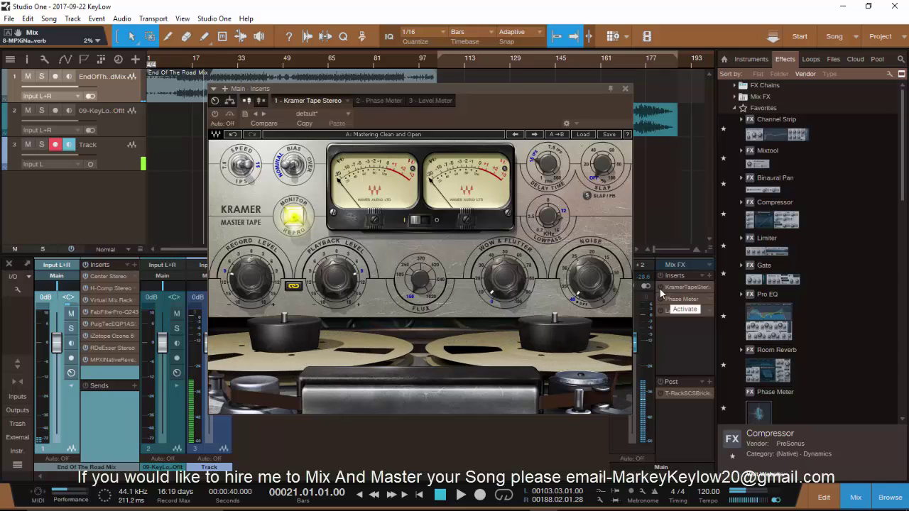
left_click(660, 288)
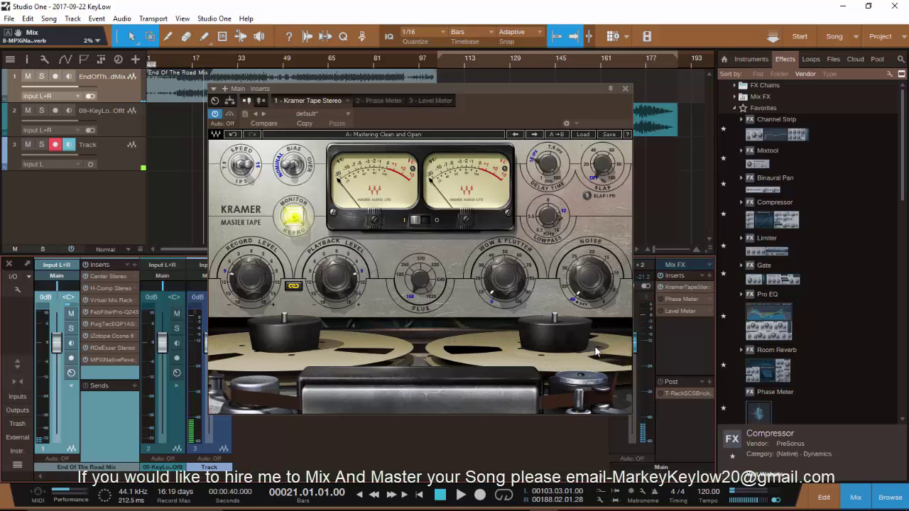
left_click(583, 135)
mouse_move(633, 248)
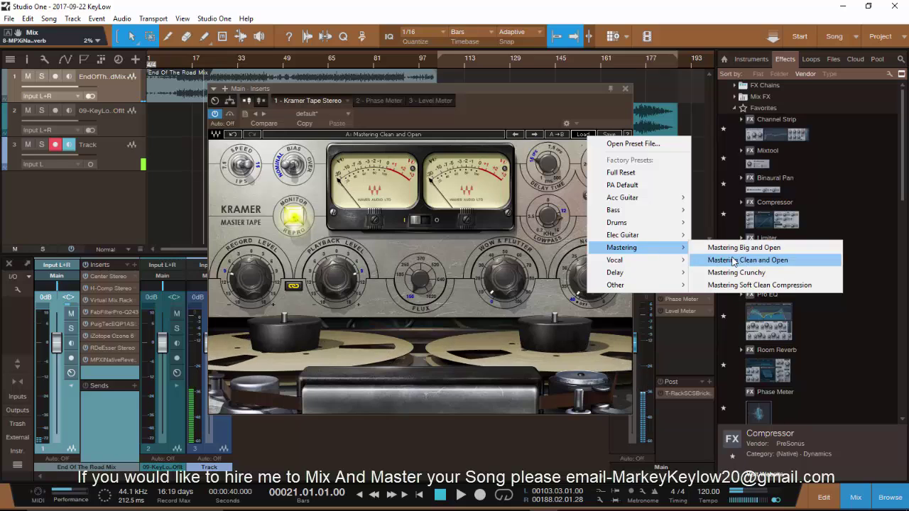
left_click(512, 109)
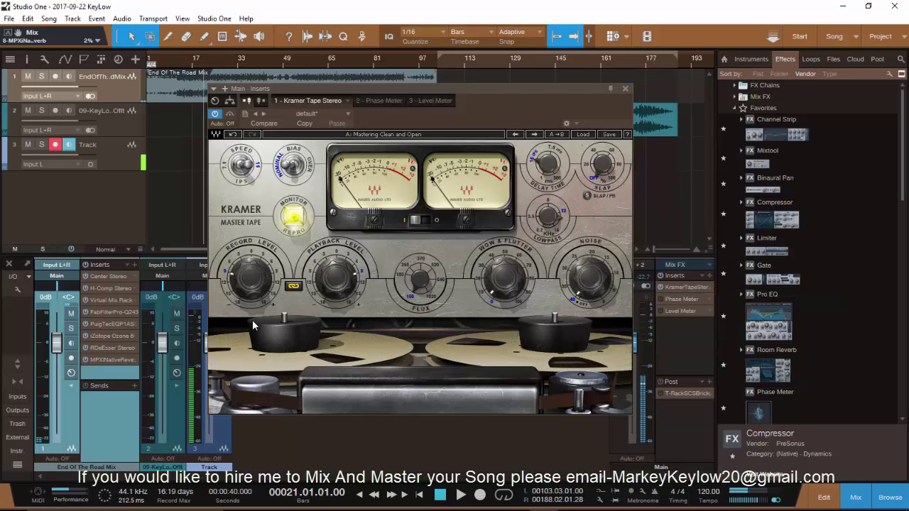
Step: Try the Kramer Tape Noise control at 0.0 and Off, set it to -39.9, and close the plugin
mouse_move(257, 280)
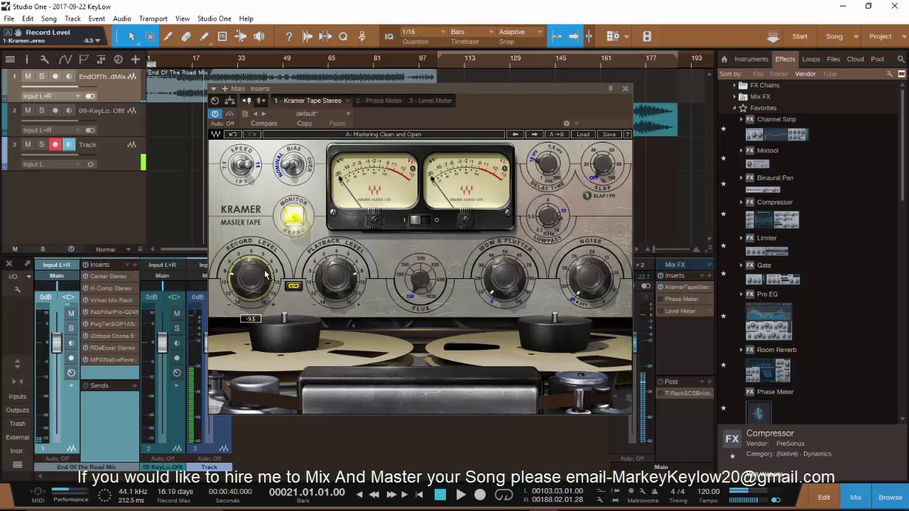
mouse_move(518, 290)
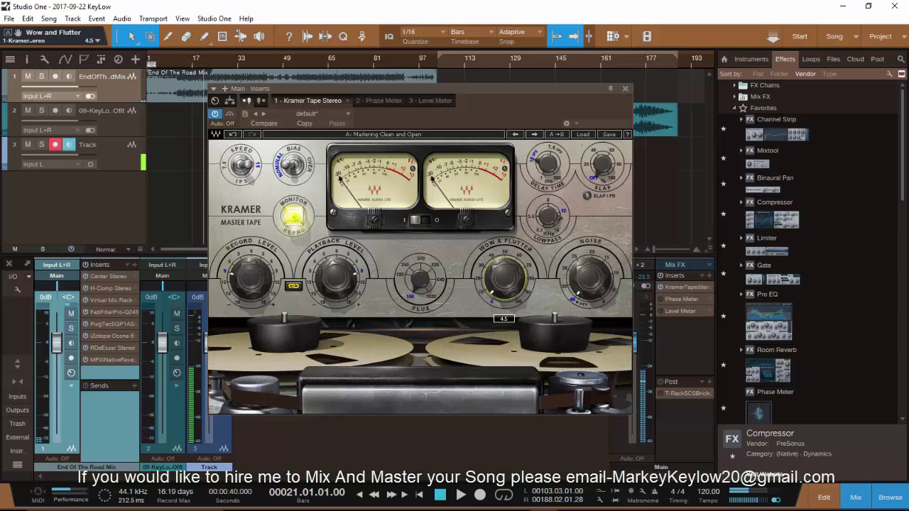
mouse_move(593, 284)
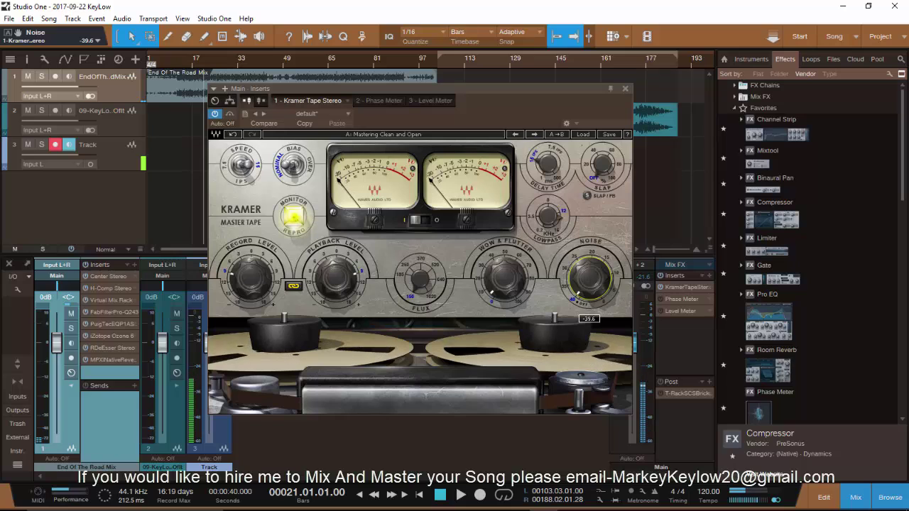
left_click(588, 277, "alt")
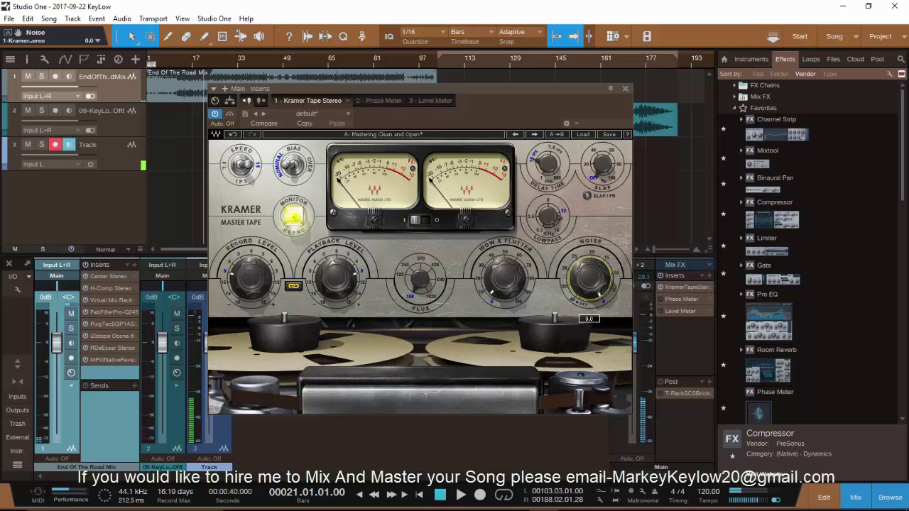
left_click_drag(589, 277, 589, 312)
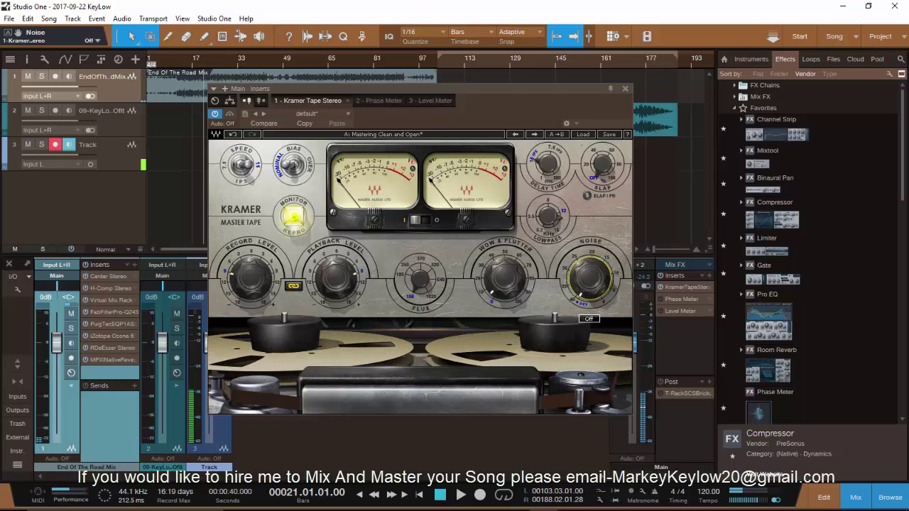
left_click_drag(589, 312, 589, 309)
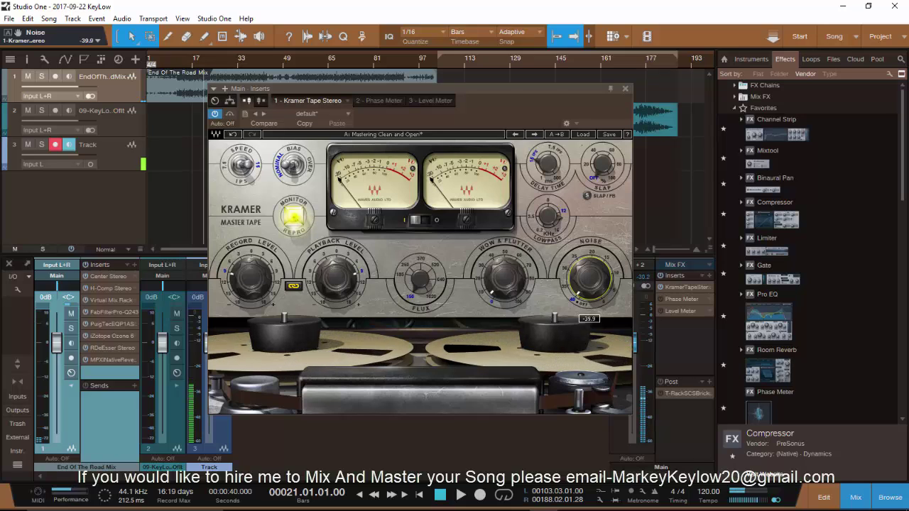
left_click(625, 88)
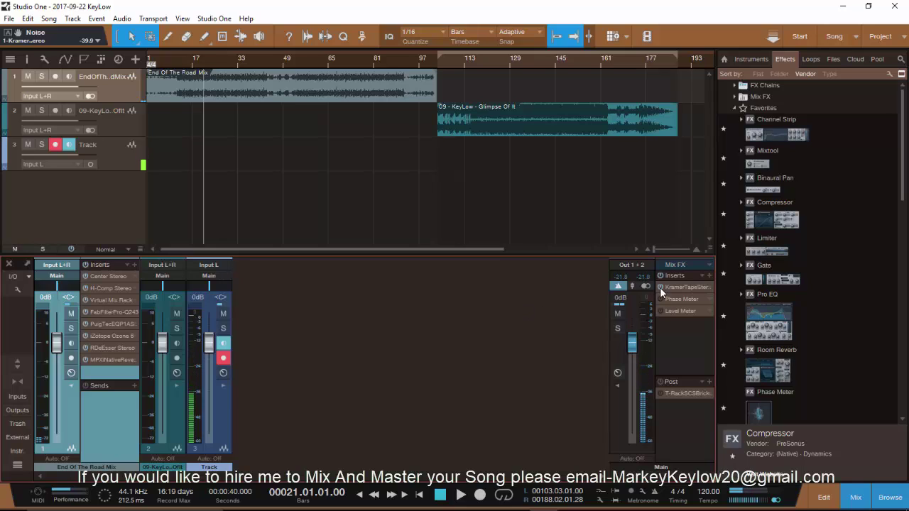
Step: Play the KeyLow - Glimpse Of It clip briefly from bar 127, and return the playback position to bar 20 of End Of The Road Mix
left_click(504, 63)
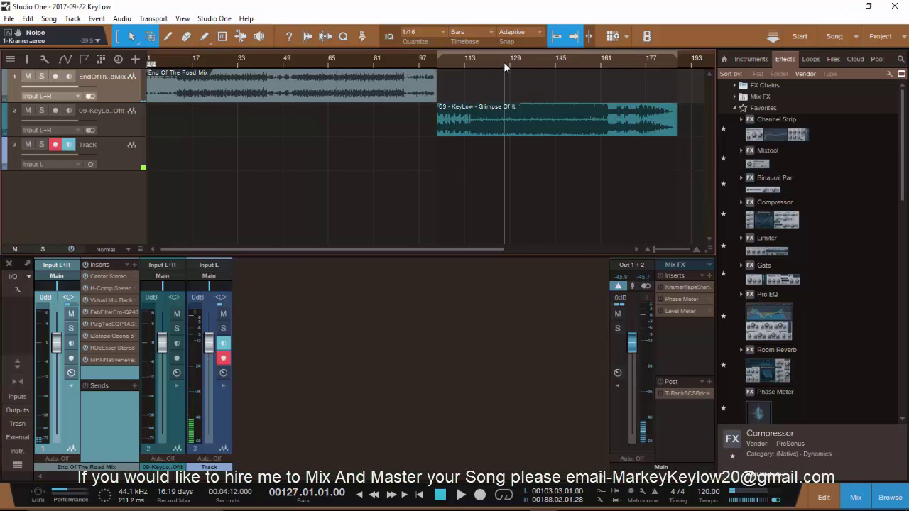
key("space")
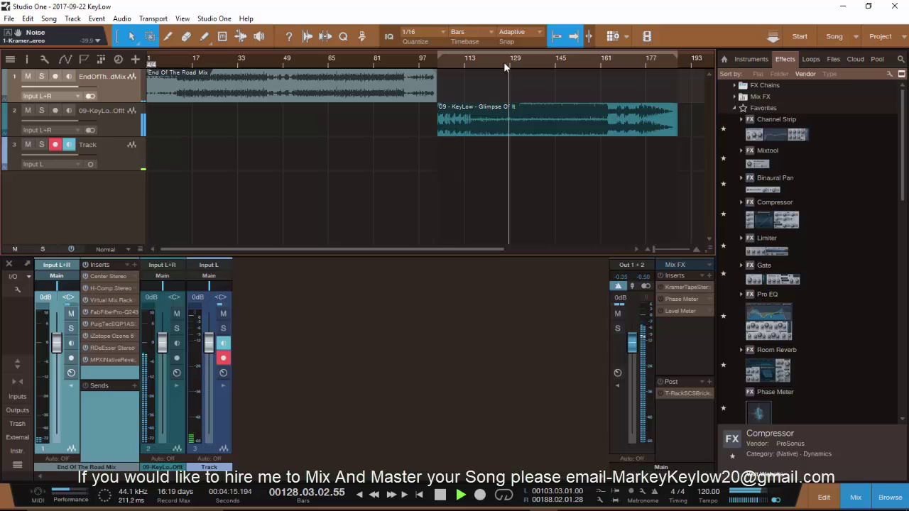
key("space")
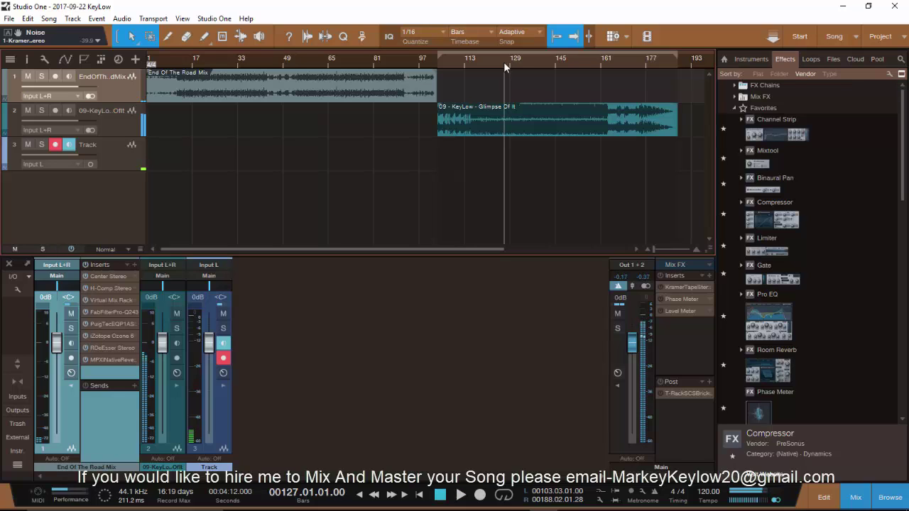
left_click(203, 59)
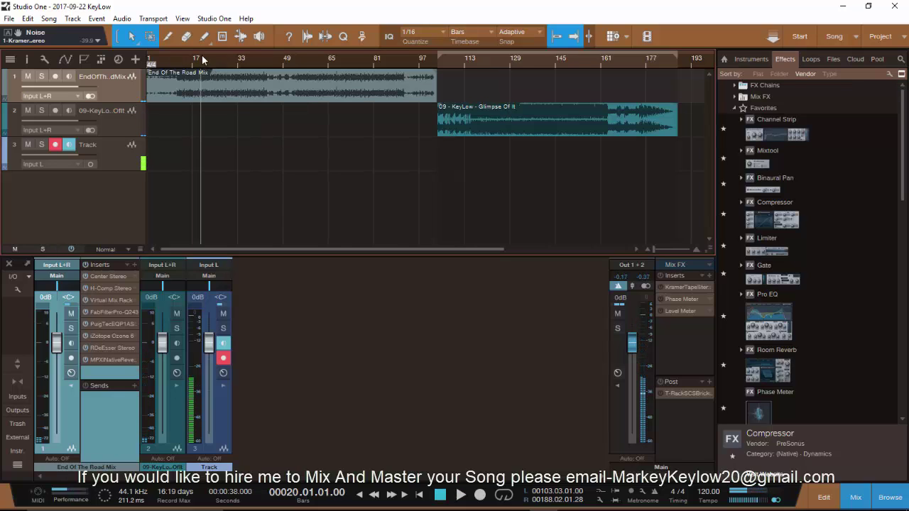
Step: Review the settings and preset list of the T-RackS Brickwall Limiter in the Main output's post-fader slot
left_click(679, 396)
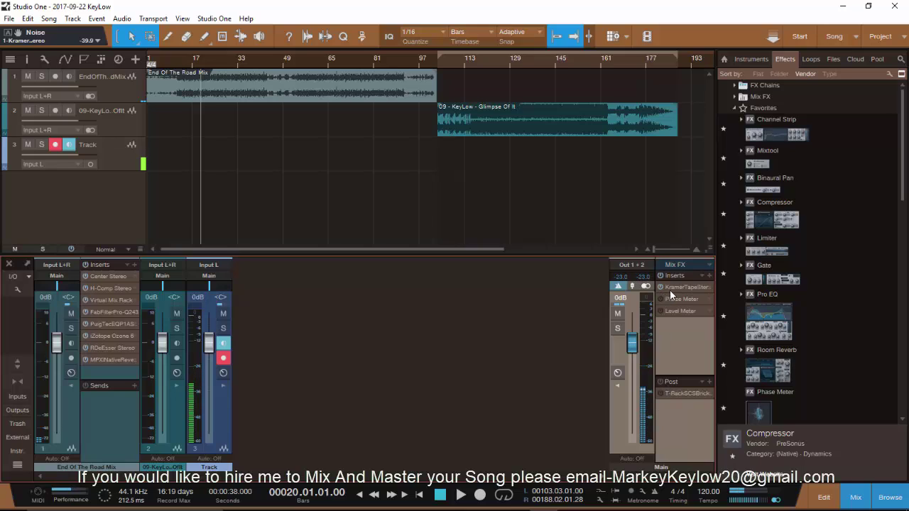
left_click(671, 394)
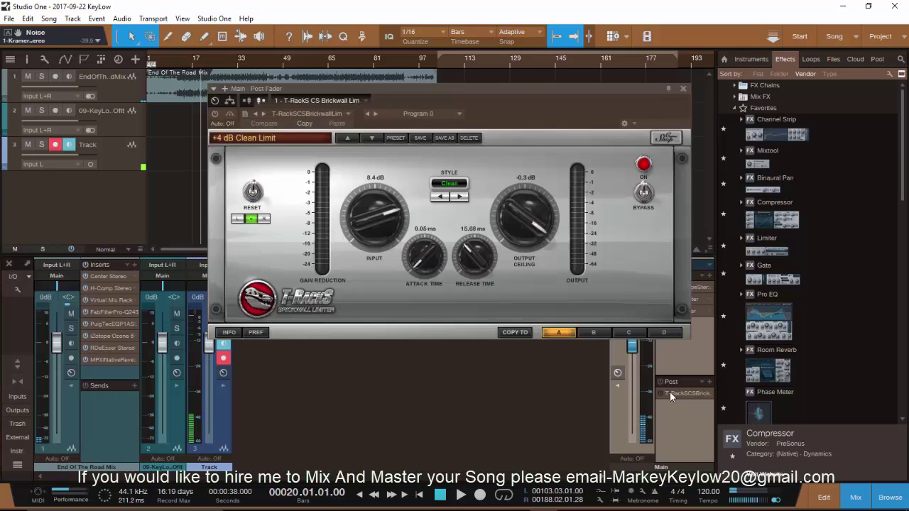
left_click(299, 138)
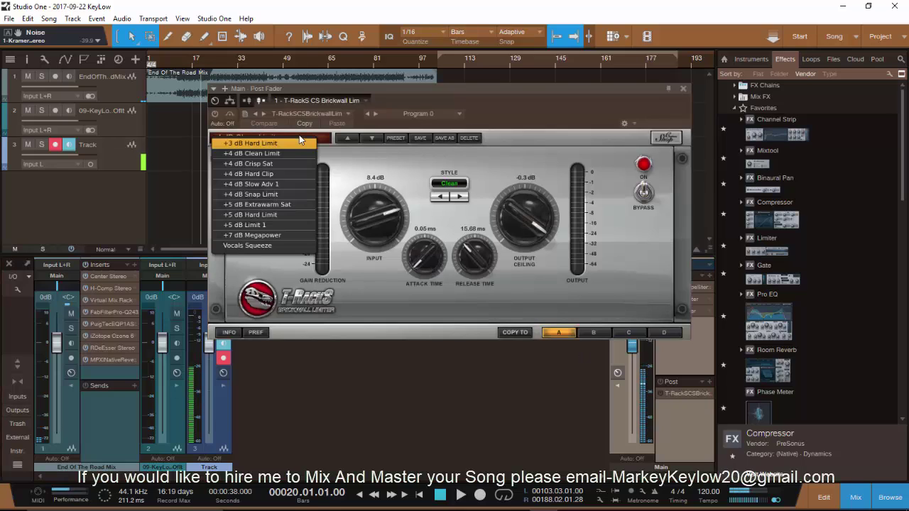
left_click(369, 166)
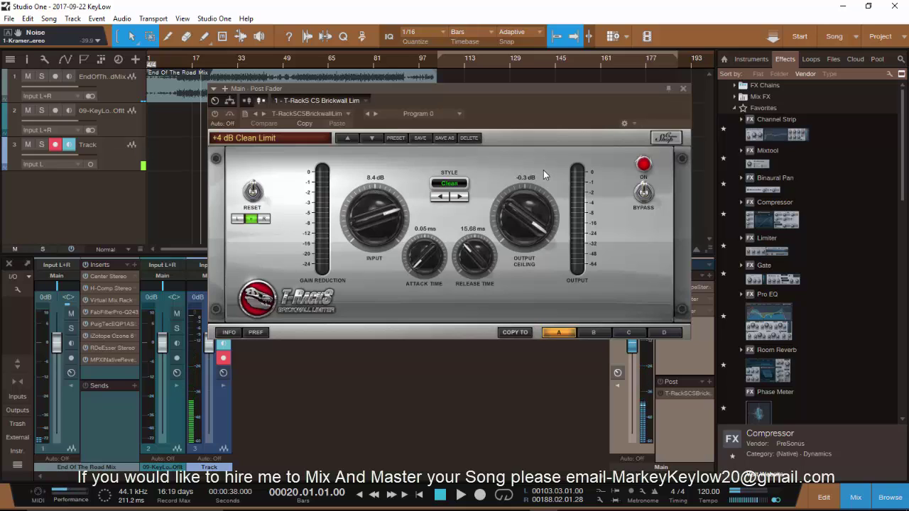
left_click(683, 90)
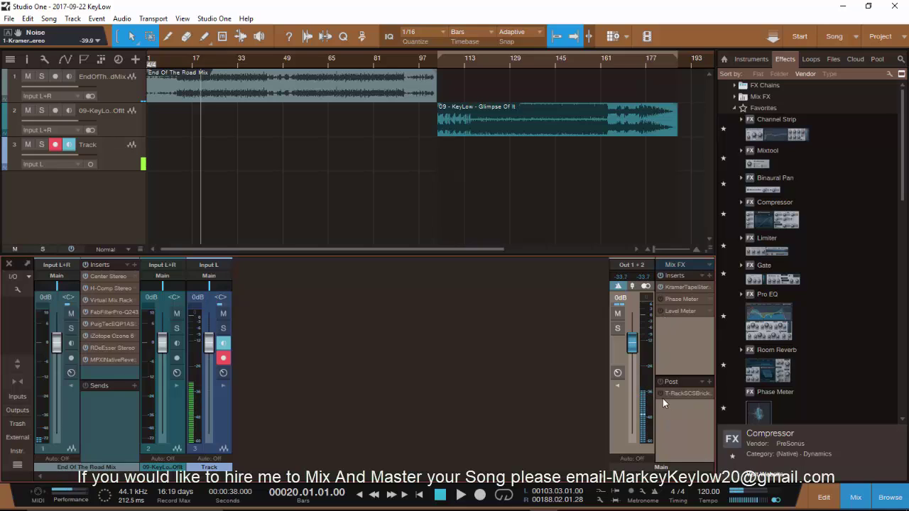
Step: Disarm recording on Track 3 and activate the T-RackS Brickwall Limiter on the Main output
left_click(223, 360)
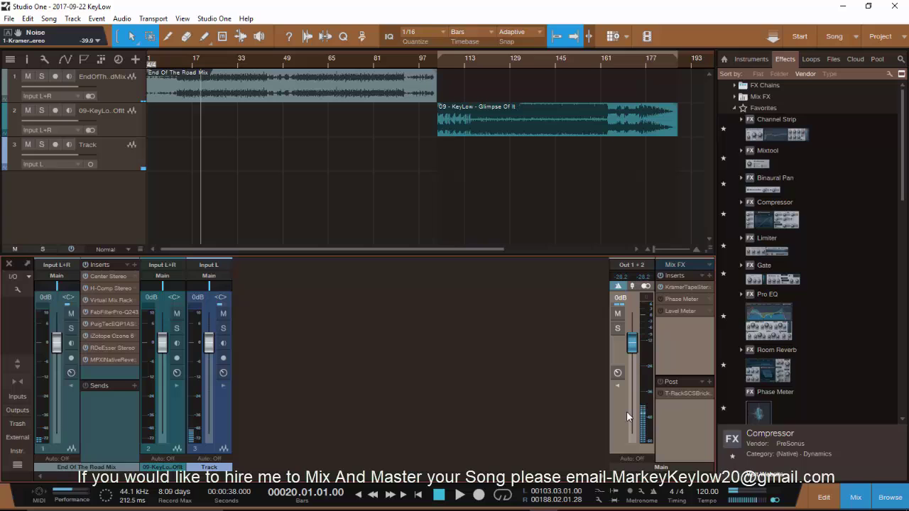
left_click(674, 394)
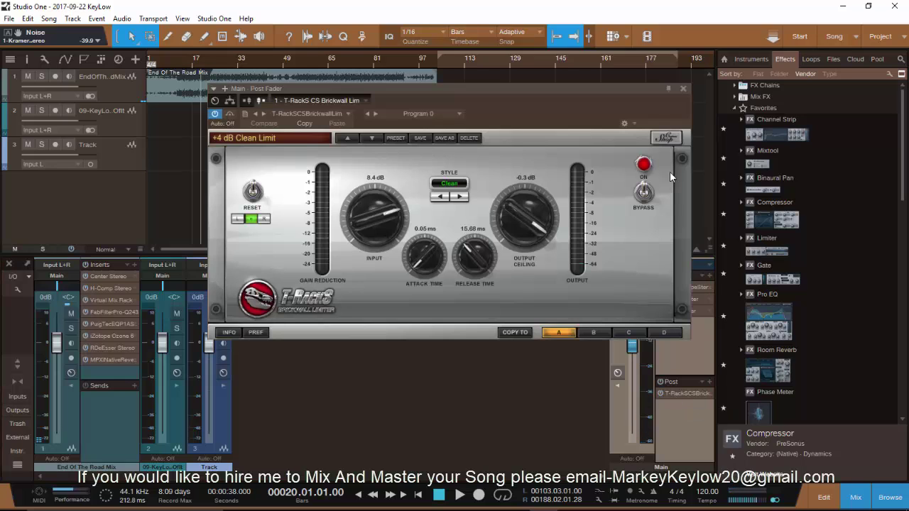
left_click(682, 90)
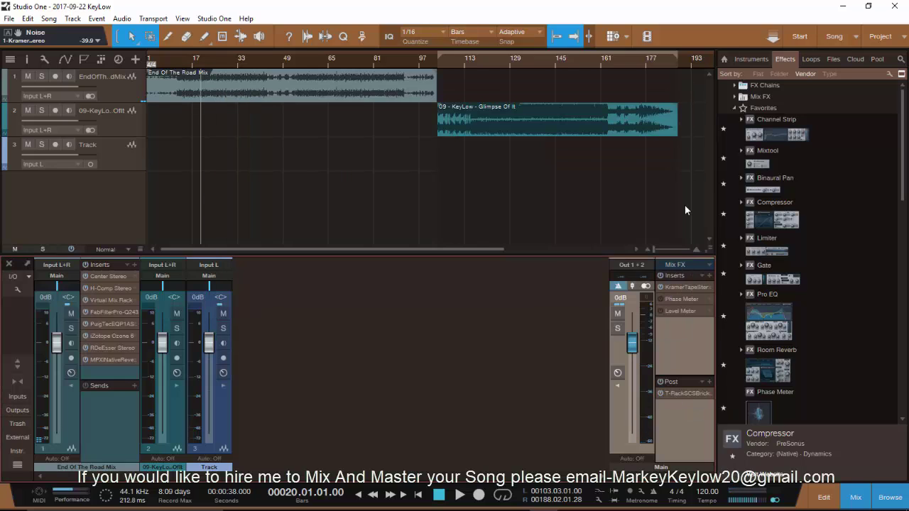
Step: Activate the Main output's Level Meter, play the mix from bar 20, and enlarge the meter window
left_click(672, 310)
key("space")
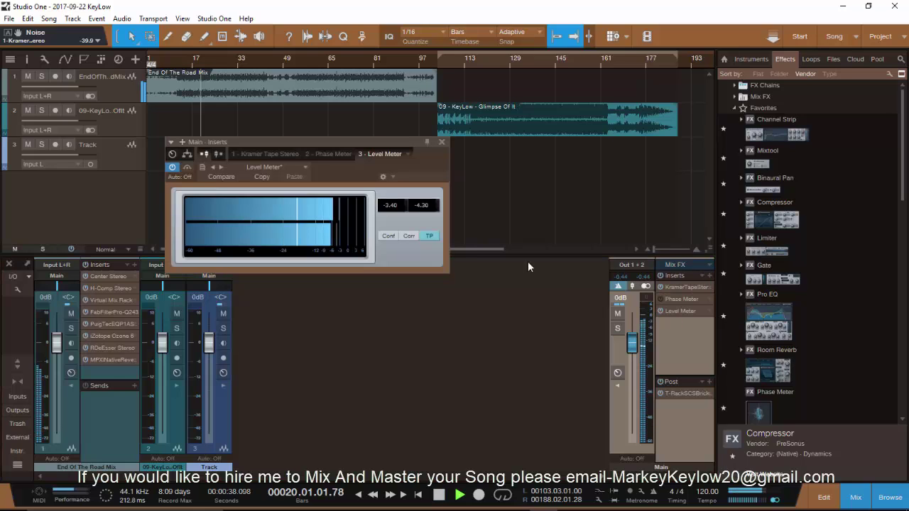
left_click_drag(443, 268, 563, 337)
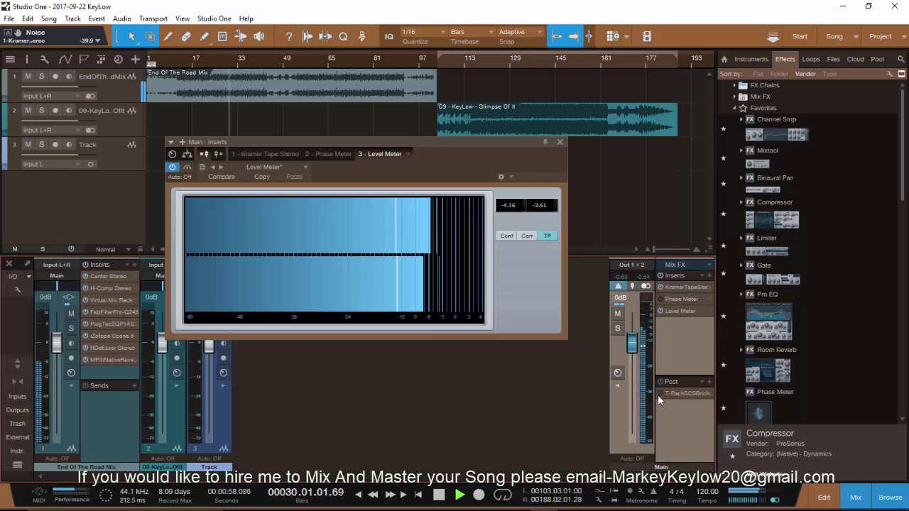
Step: Activate the Main output's Phase Meter during playback and arrange it side by side with the Level Meter
left_click(660, 301)
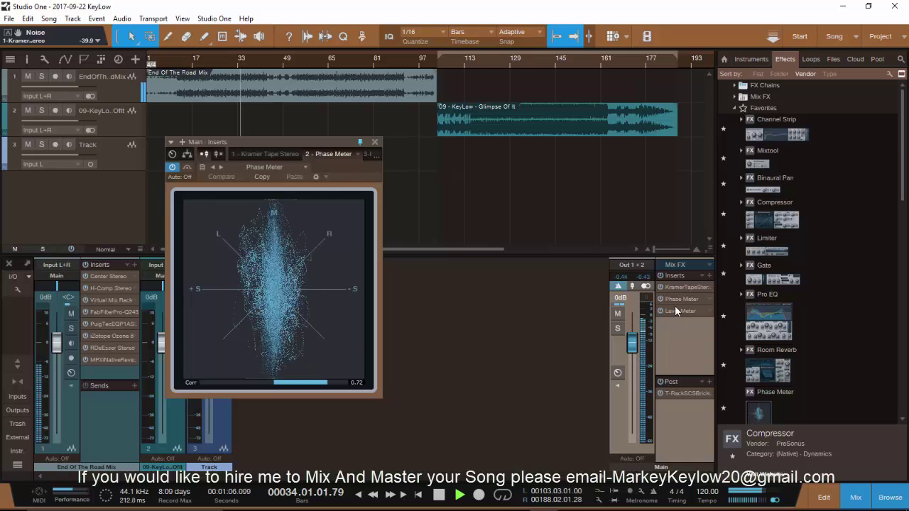
left_click(675, 310)
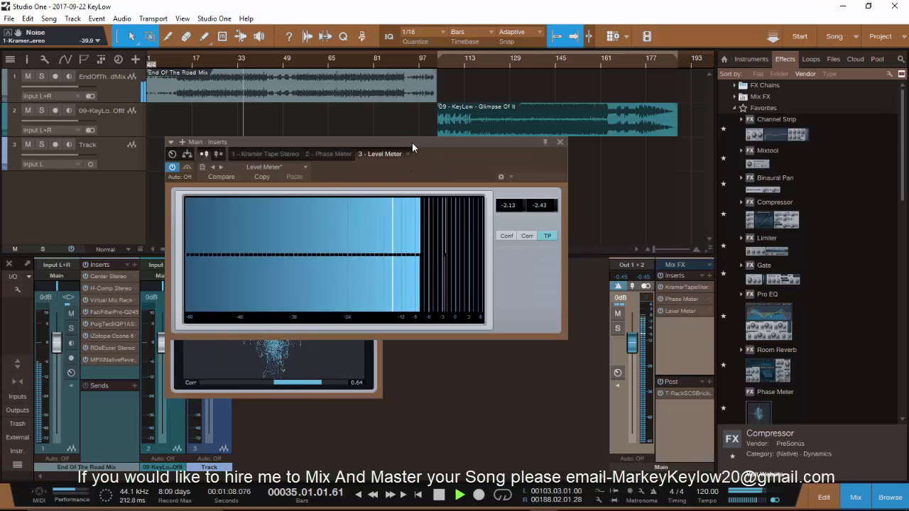
left_click_drag(412, 143, 620, 108)
left_click_drag(292, 145, 243, 86)
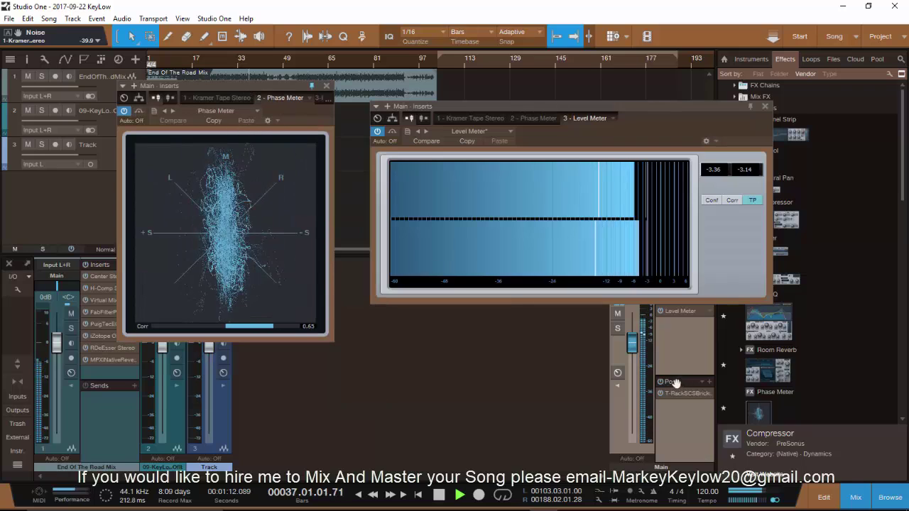
left_click_drag(627, 105, 666, 66)
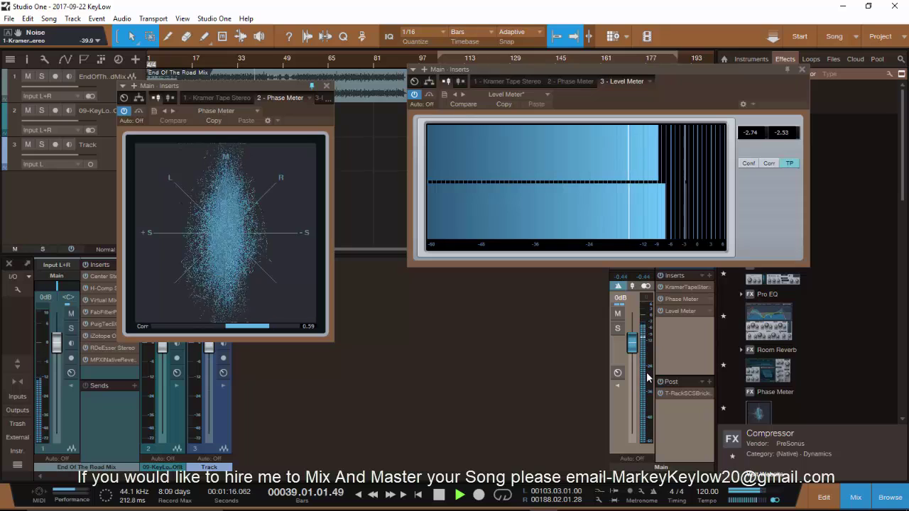
left_click_drag(239, 88, 274, 74)
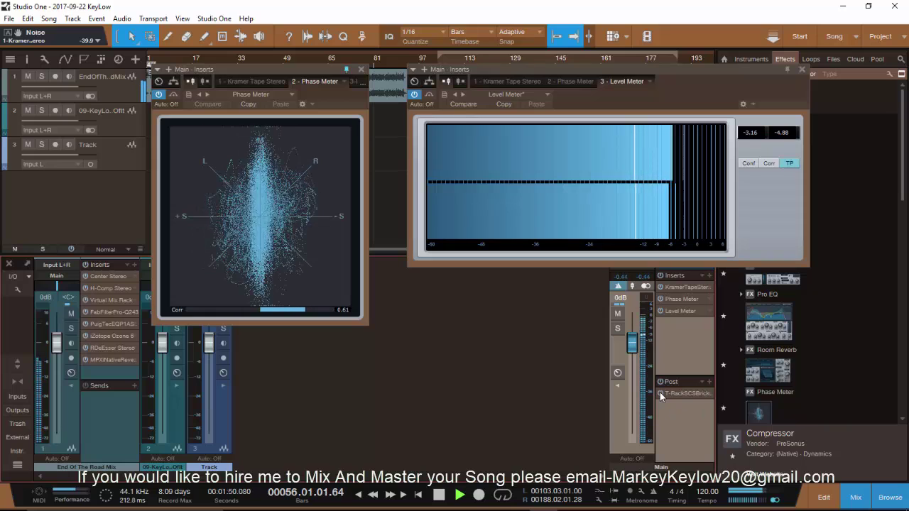
Step: Stop playback, arm Track 3 for recording, and close the Phase Meter and Level Meter windows
key("space")
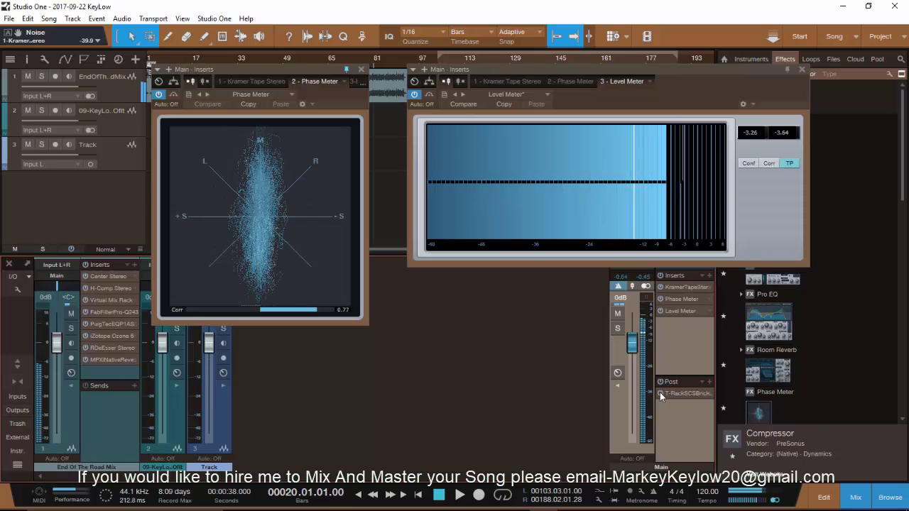
left_click(223, 358)
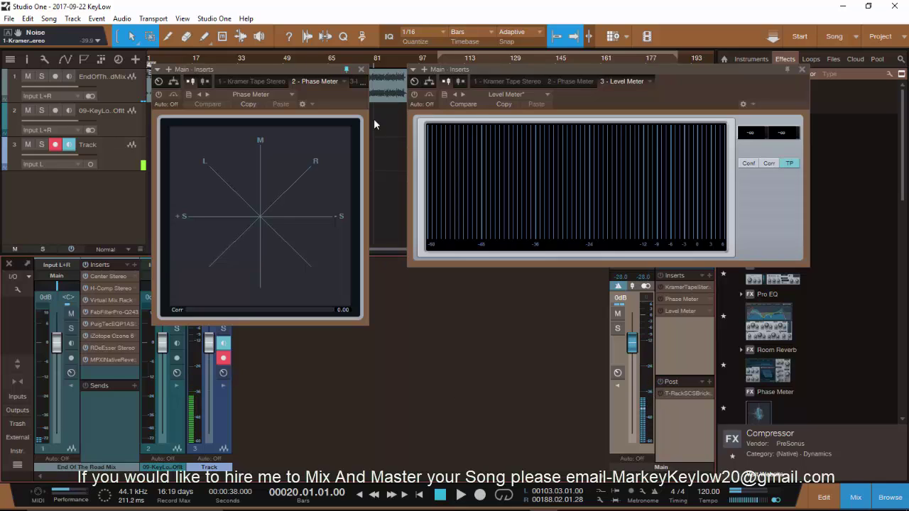
left_click(361, 69)
left_click(802, 68)
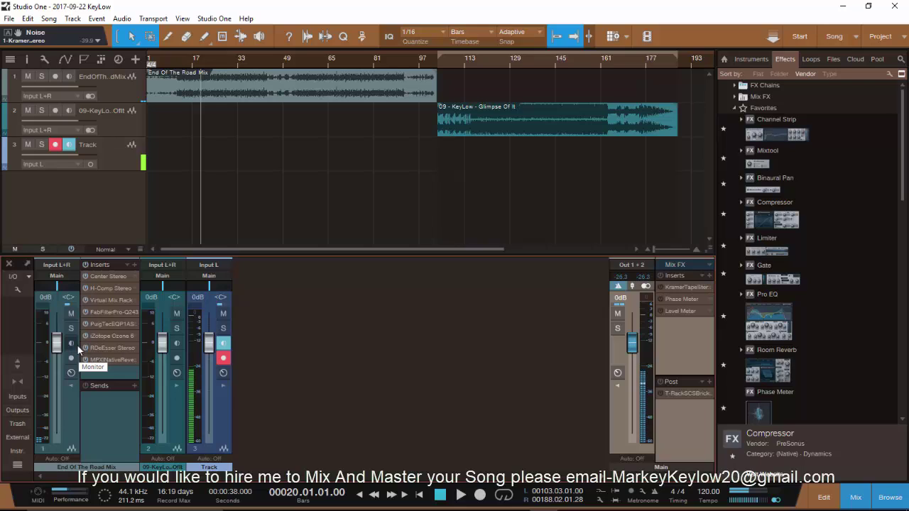
Step: Open the End Of The Road Master project and view the track inserts of Glimpse Of It and End Of The Road Mix
left_click(884, 35)
left_click(844, 57)
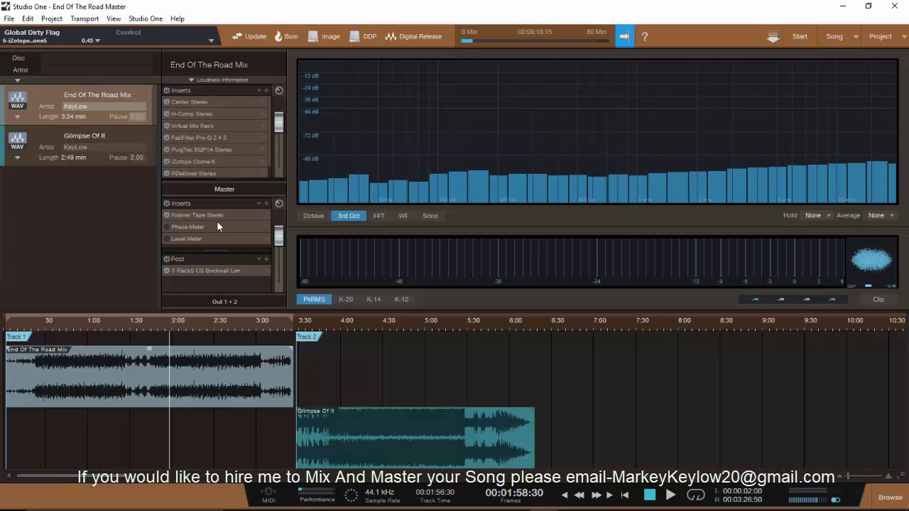
left_click(113, 134)
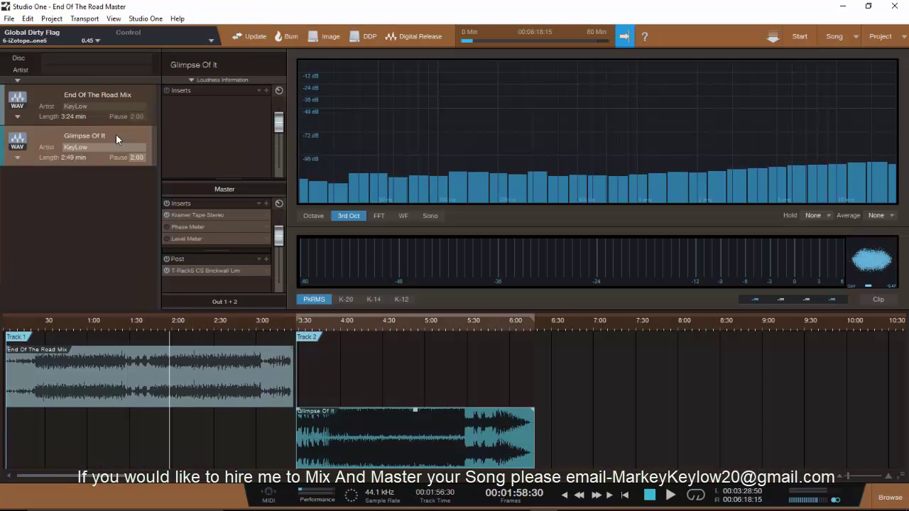
left_click(102, 97)
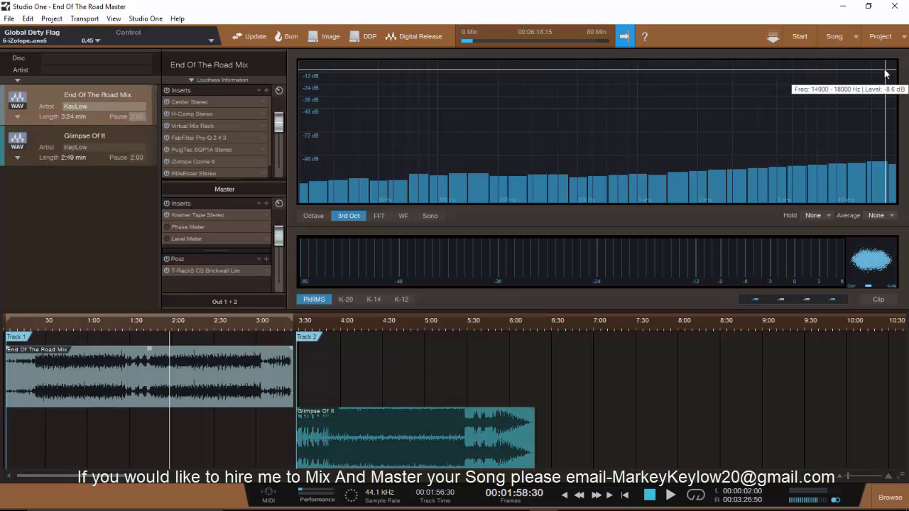
Step: Leave the mastering project and return to the 2017-09-22 KeyLow song
left_click(902, 36)
left_click(854, 55)
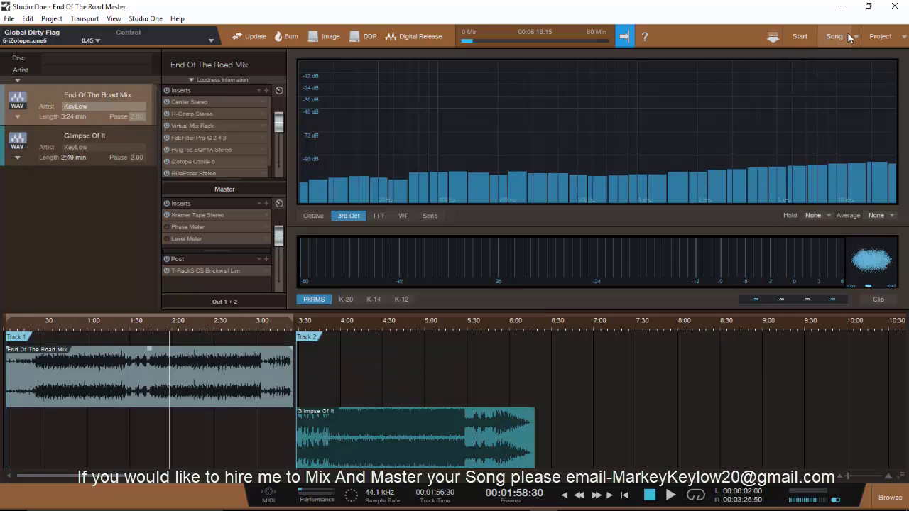
left_click(834, 36)
left_click(822, 56)
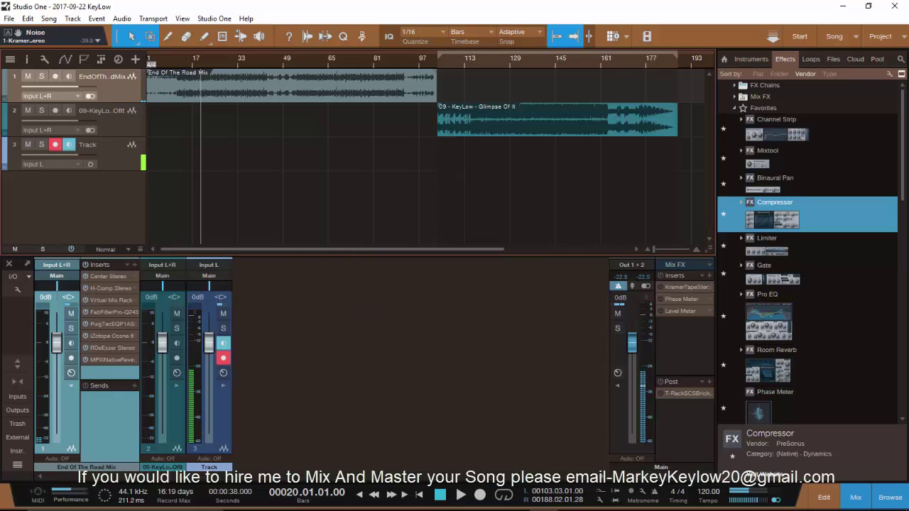
left_click(516, 500)
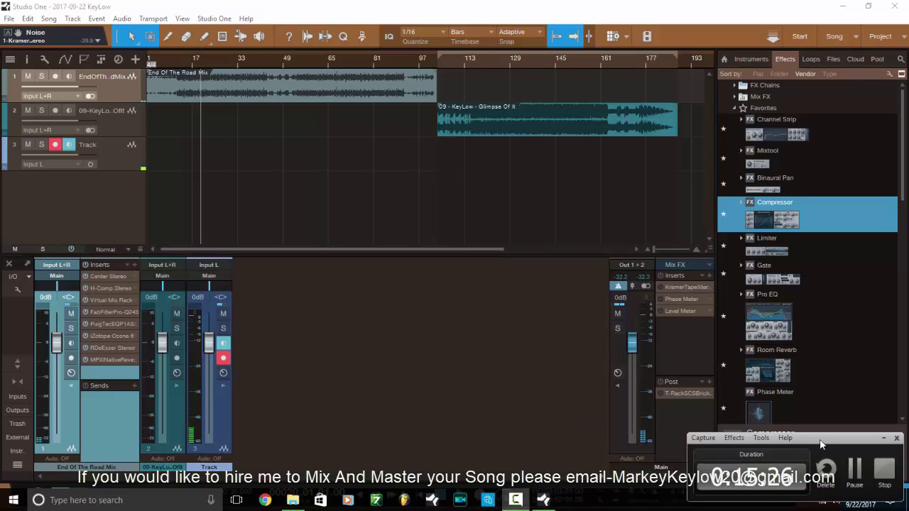
left_click(410, 393)
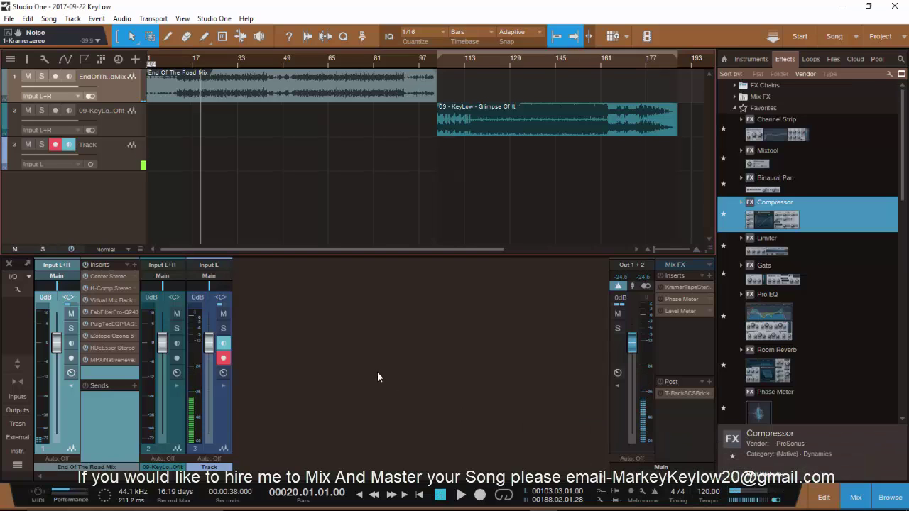